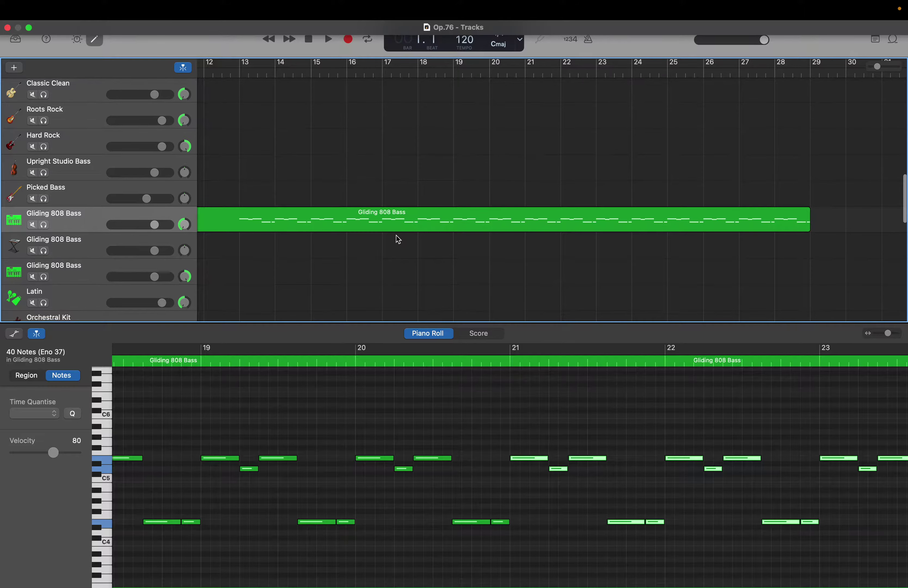
Switch to Notes and open the pinned "W3: Composing" note
scroll(397, 239, "down", 5)
scroll(396, 235, "down", 8)
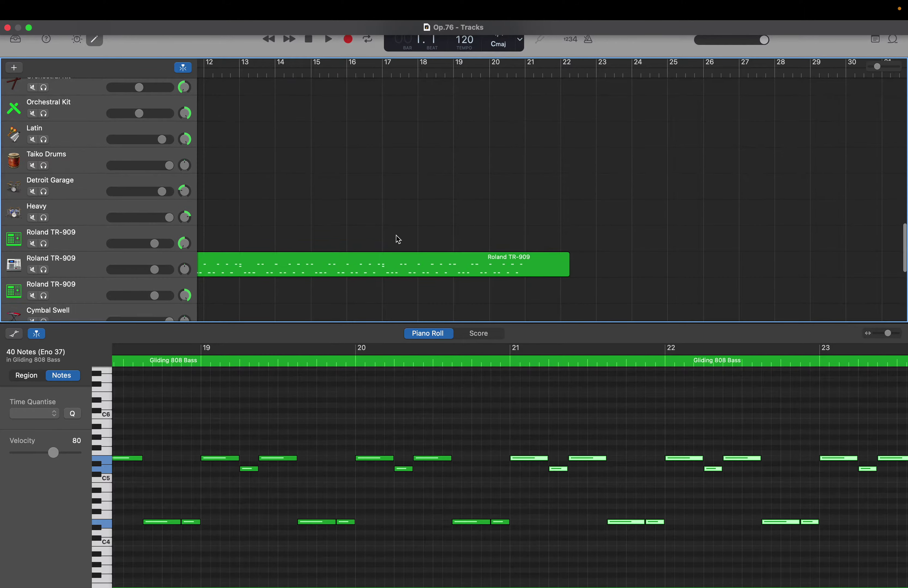
scroll(396, 235, "left", 2)
scroll(396, 235, "up", 4)
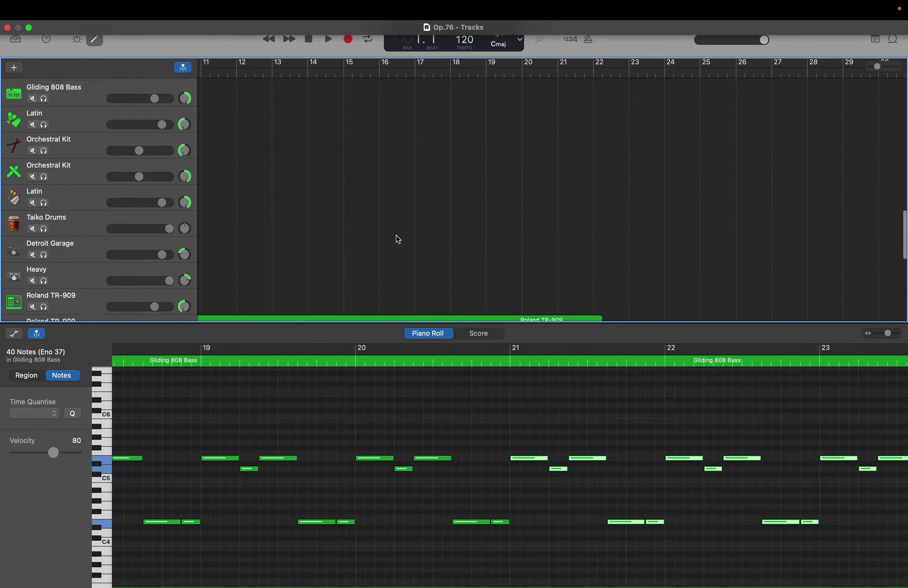
scroll(397, 239, "up", 1)
key("super+Tab")
key("super+Tab")
key("super+Tab")
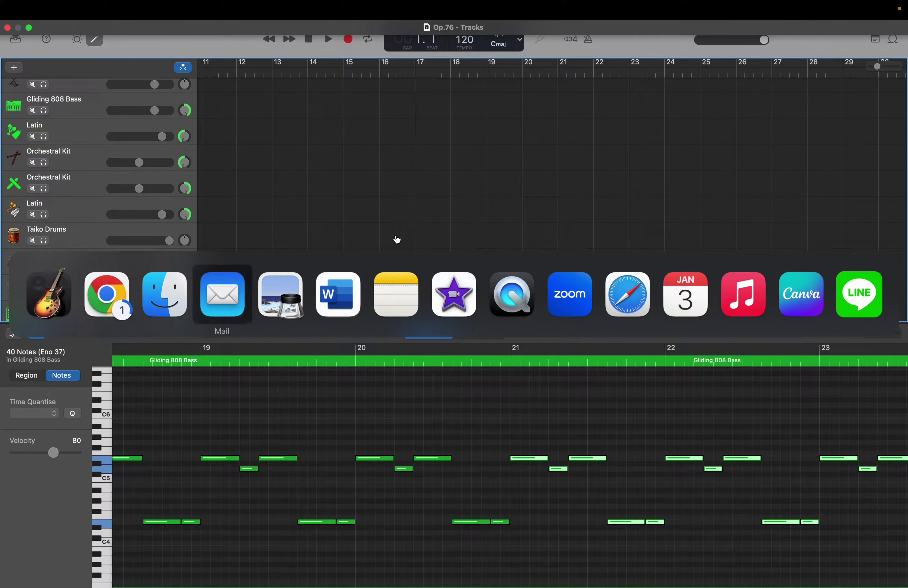
key("super+Tab")
key("super+Tab")
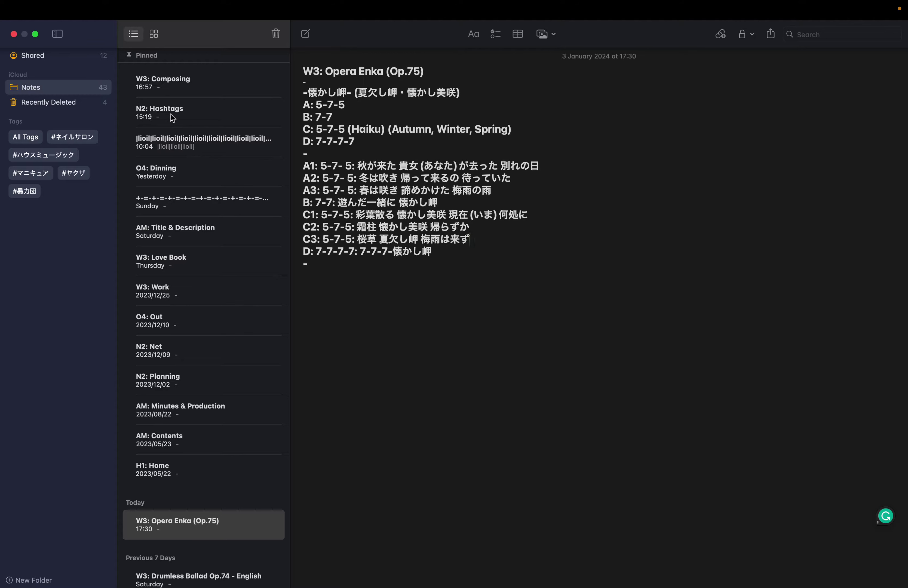
left_click(173, 77)
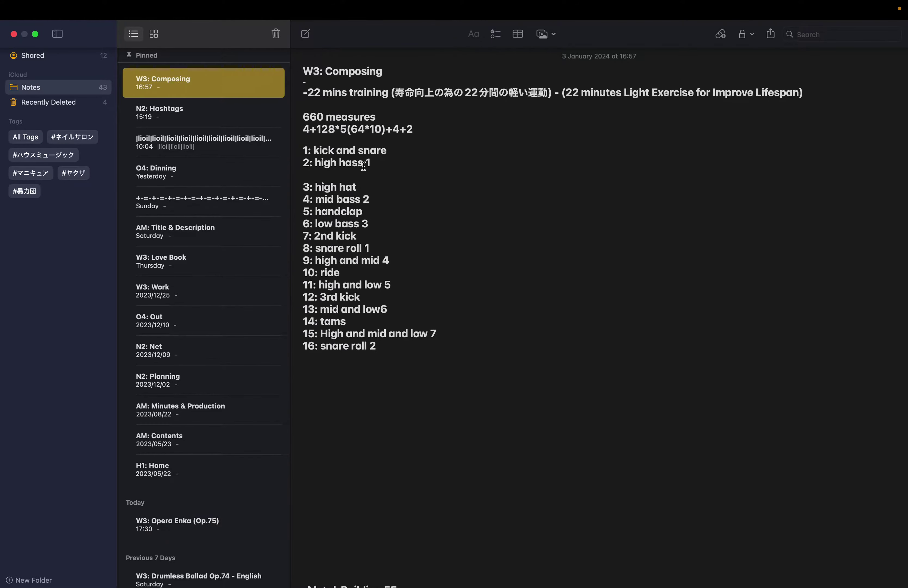
Insert a blank line below "3: high hat" in the composing list, and switch back to GarageBand
left_click(367, 186)
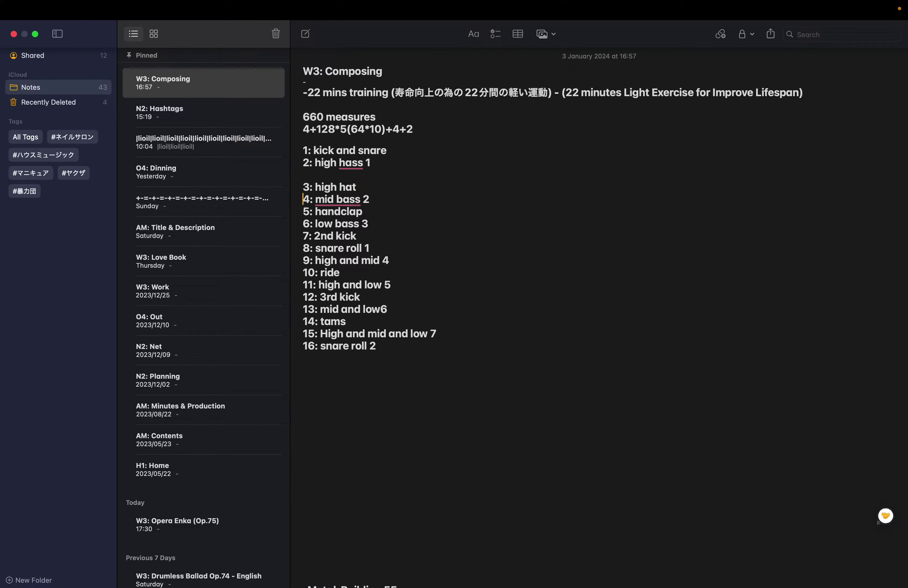
key("Return")
key("super+Tab")
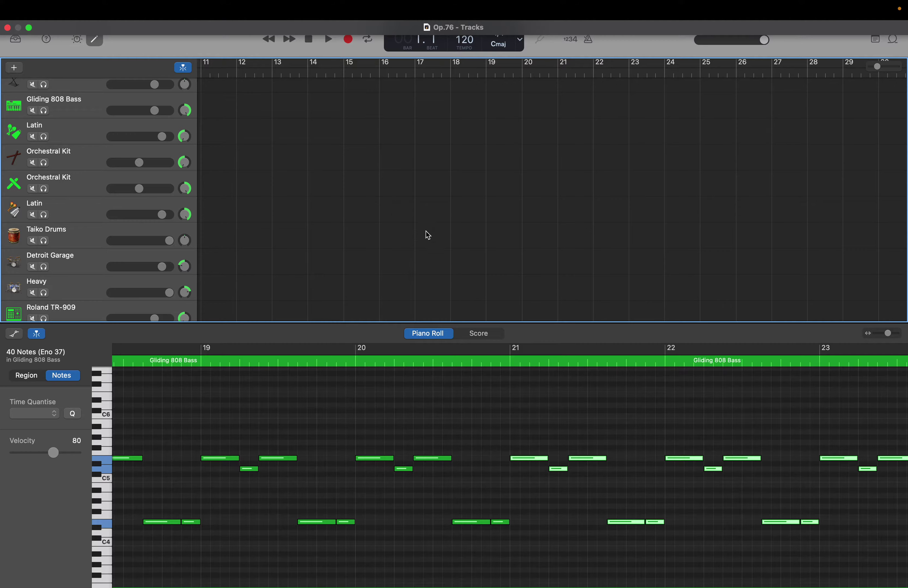
Examine the Gliding 808 Bass region and its piano-roll notes up to the end at bar 29
scroll(422, 236, "up", 10)
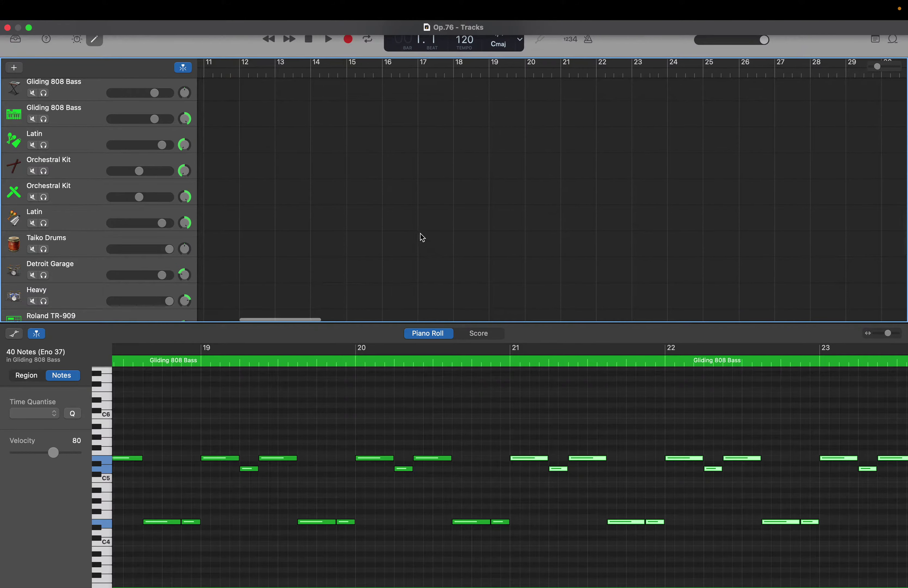
scroll(423, 234, "down", 5)
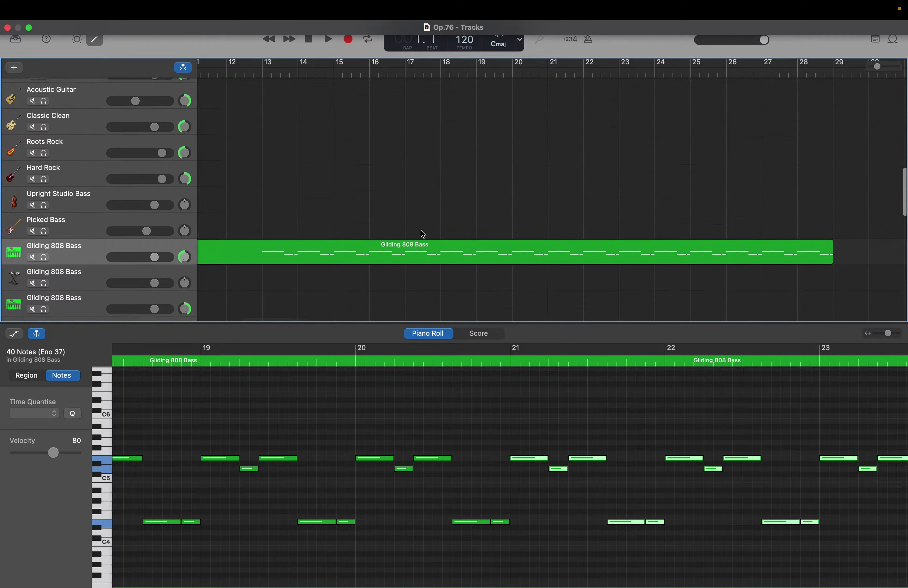
scroll(421, 230, "down", 2)
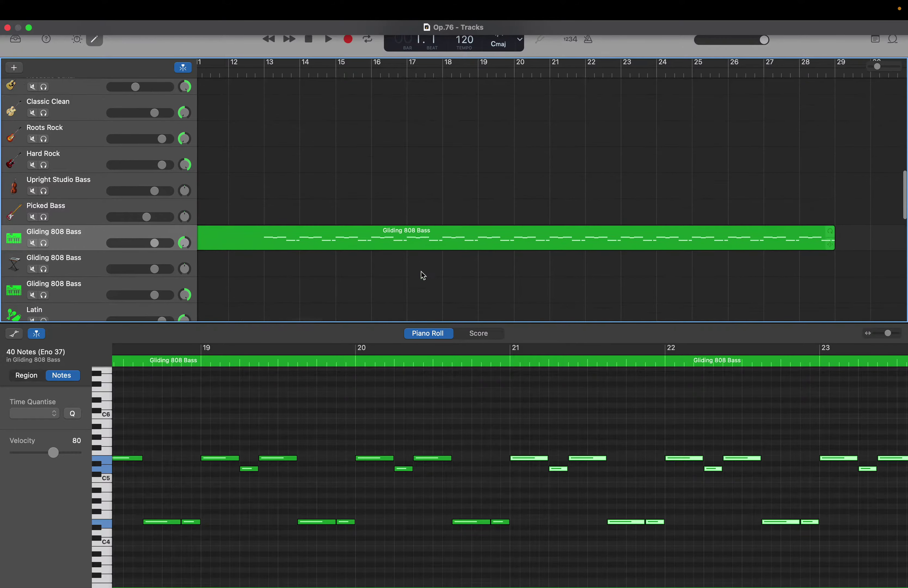
scroll(454, 387, "right", 5)
scroll(449, 382, "right", 20)
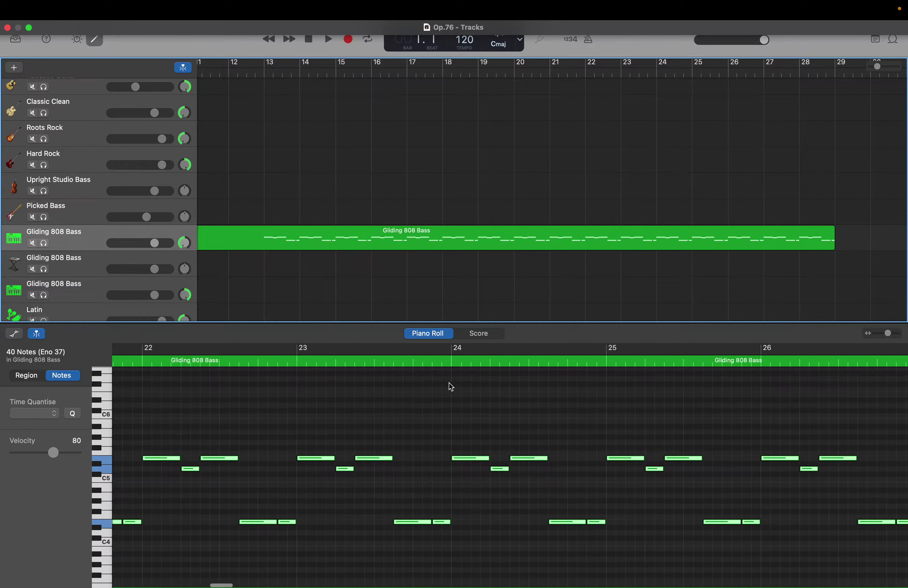
scroll(449, 382, "right", 5)
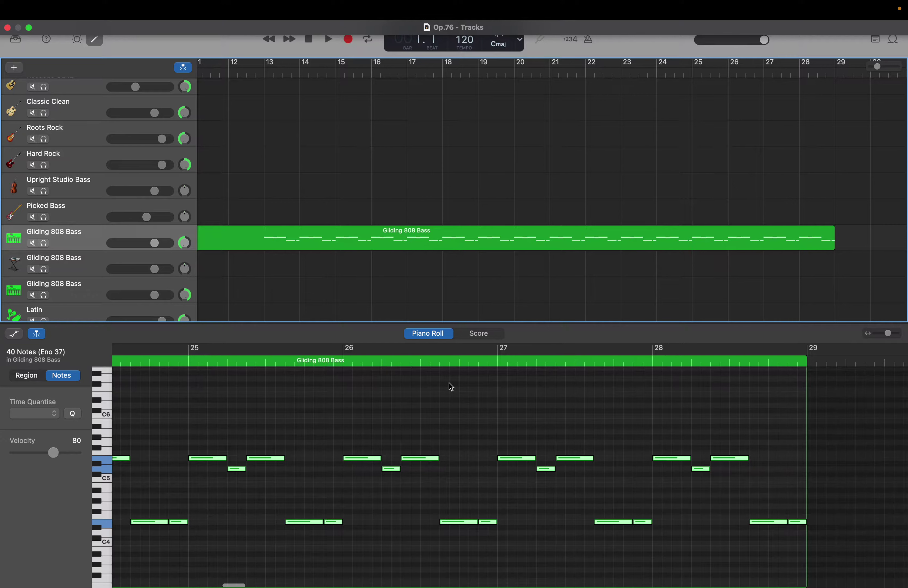
scroll(449, 382, "left", 1)
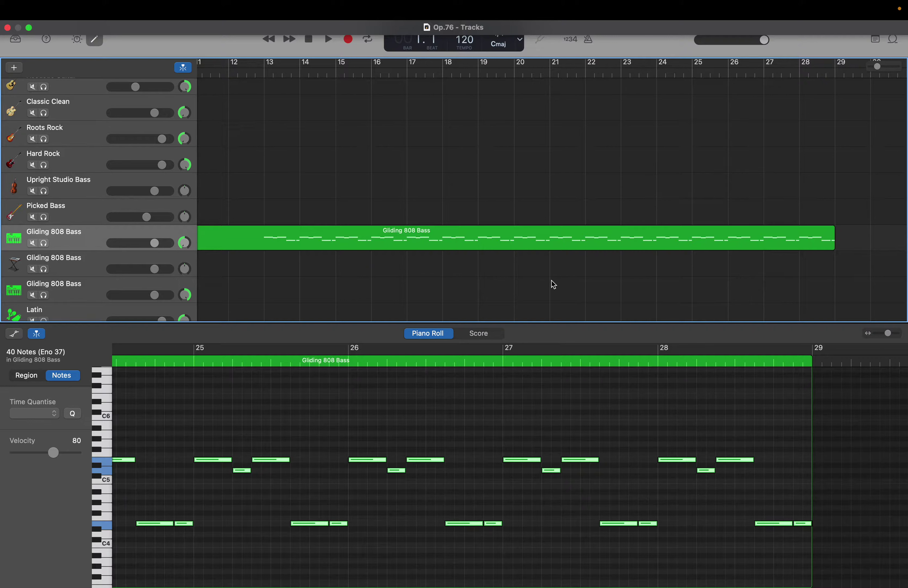
Select the Roland TR-909 track directly below Heavy and bring bar 21 into view in the piano roll
scroll(551, 281, "down", 6)
scroll(552, 281, "down", 5)
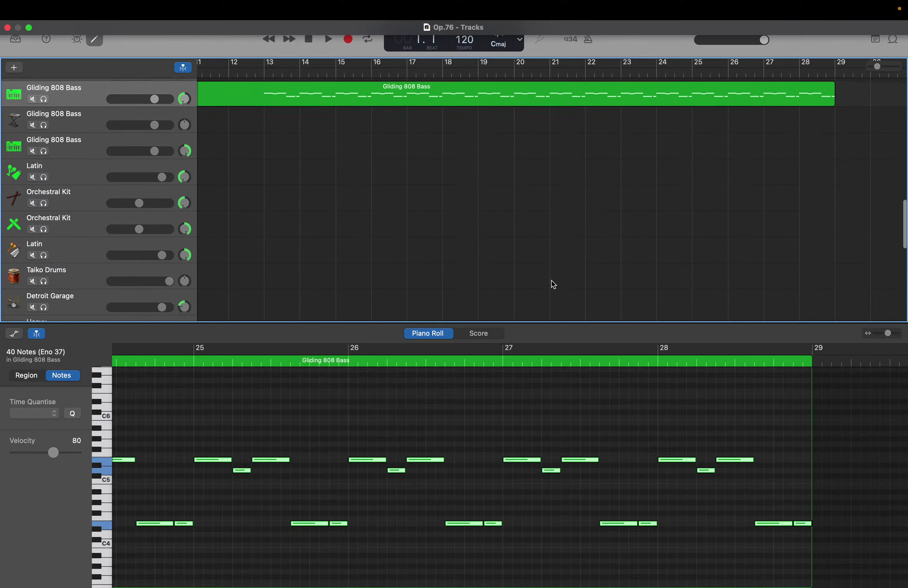
scroll(554, 284, "down", 1)
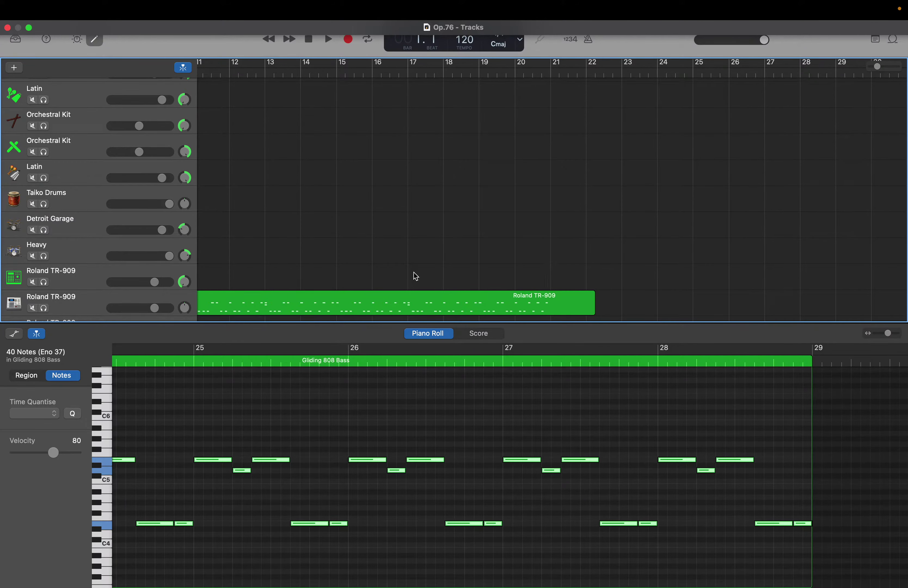
left_click(61, 282)
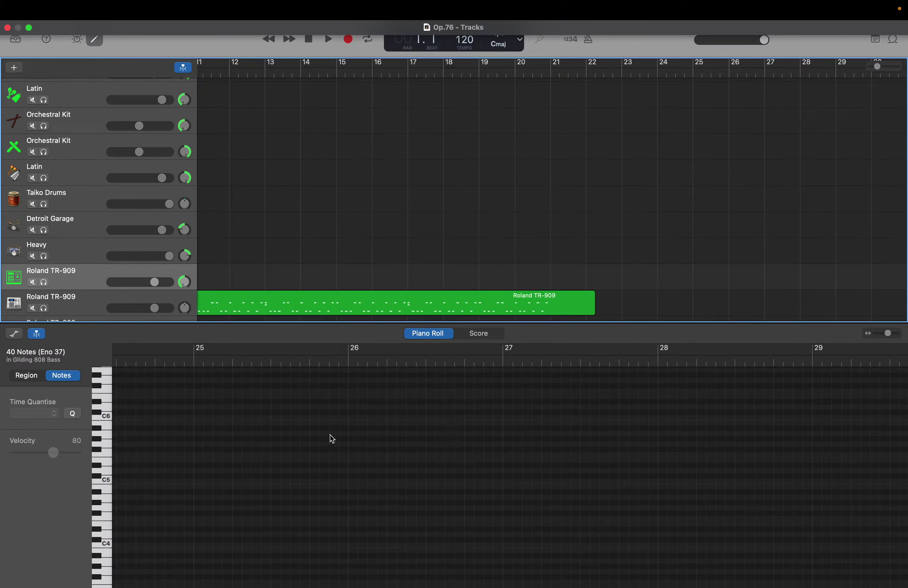
scroll(332, 438, "left", 10)
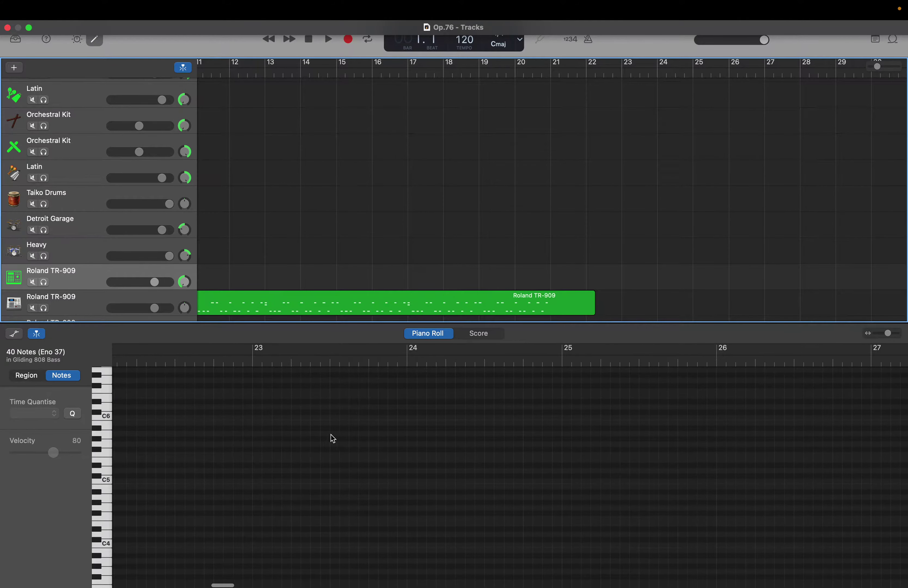
scroll(332, 438, "left", 10)
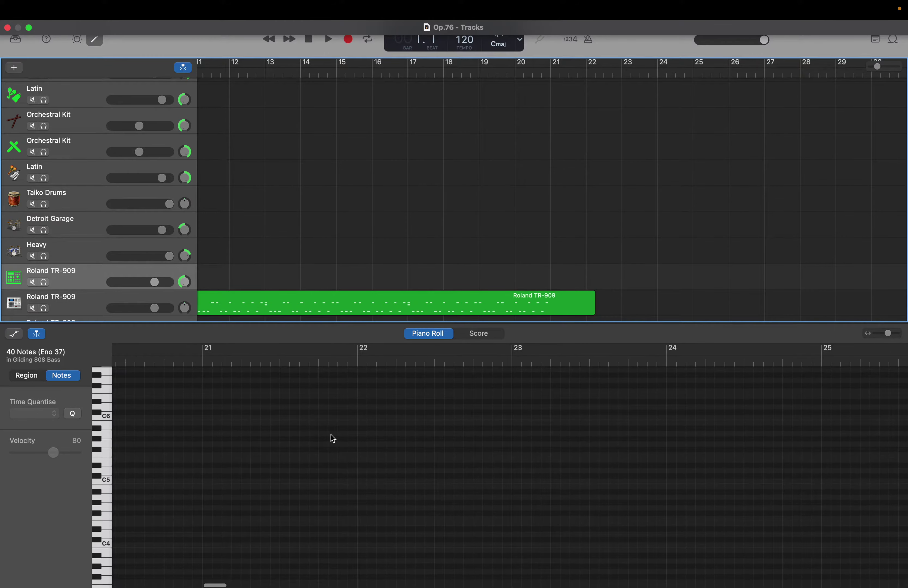
Audition the Roland TR-909 sounds on the piano-roll keyboard between C1 and C3, comparing candidates such as F#1 and A#1
left_click(97, 459)
scroll(99, 515, "down", 10)
left_click(100, 490)
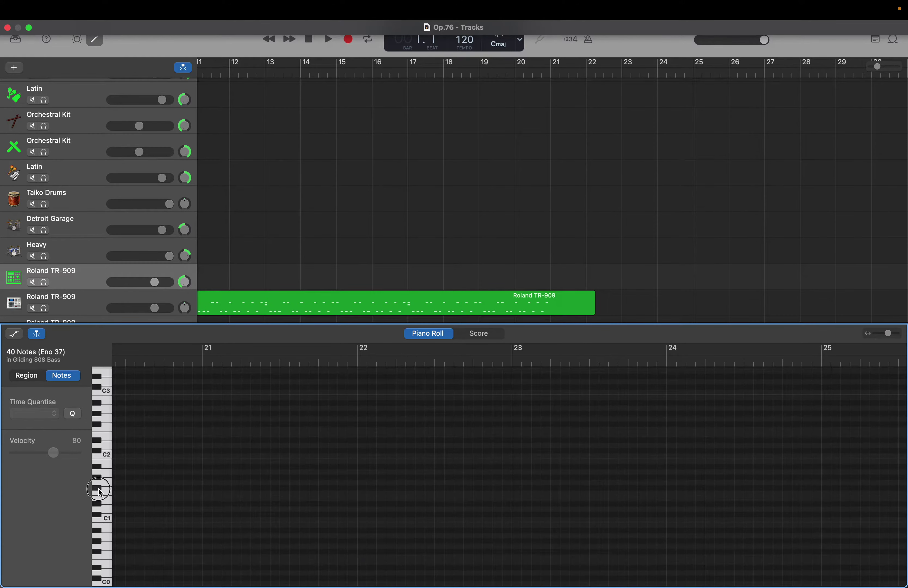
left_click(97, 466)
left_click(98, 468)
left_click(99, 424)
left_click(98, 403)
left_click(99, 410)
left_click(101, 413)
left_click(99, 488)
left_click(99, 482)
left_click(100, 487)
left_click(97, 469)
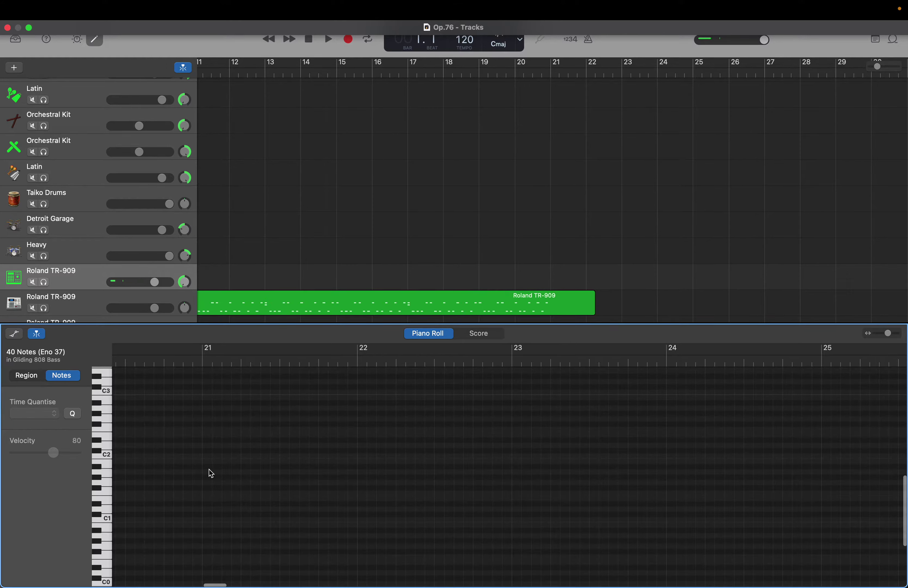
Create a note at the start of bar 21, shorten it to a sixteenth and place it on F#1
right_click(208, 468)
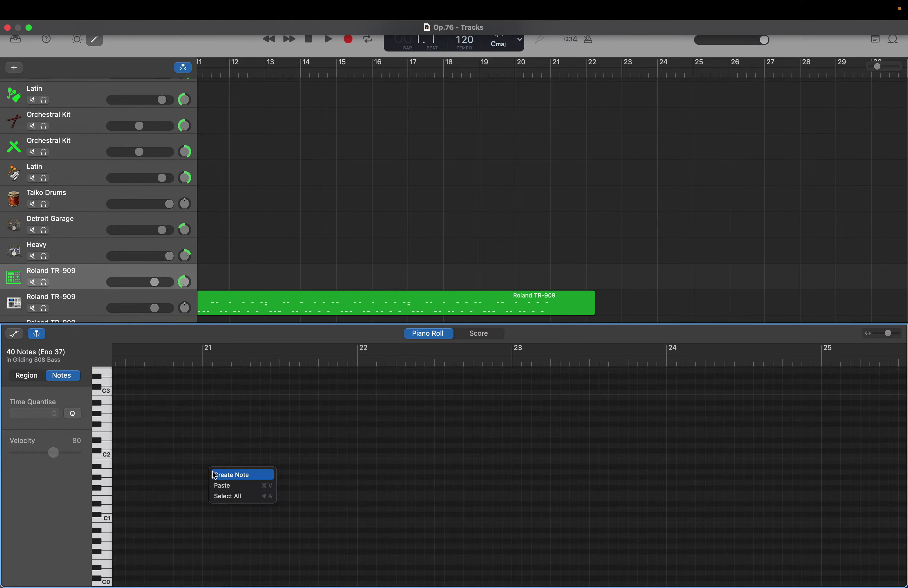
left_click(229, 475)
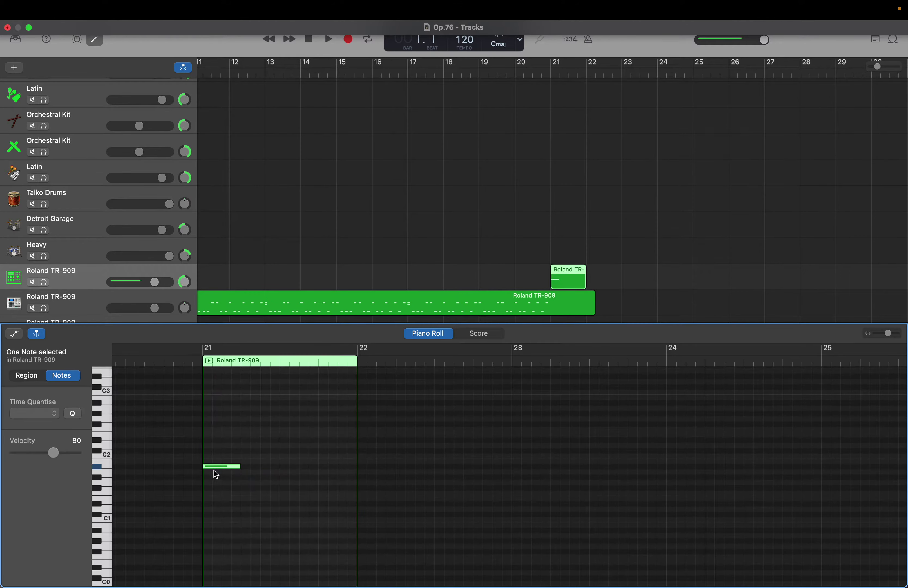
left_click(238, 465)
left_click_drag(238, 465, 206, 487)
Add three sixteenth-length F#1 notes in bar 21, on its second, third and fourth eighth-note positions
right_click(225, 489)
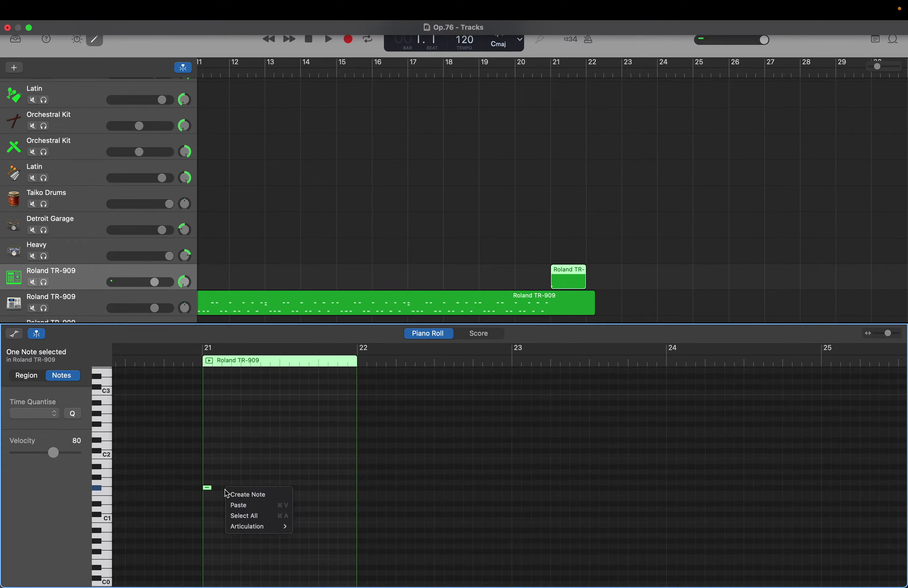
left_click(231, 491)
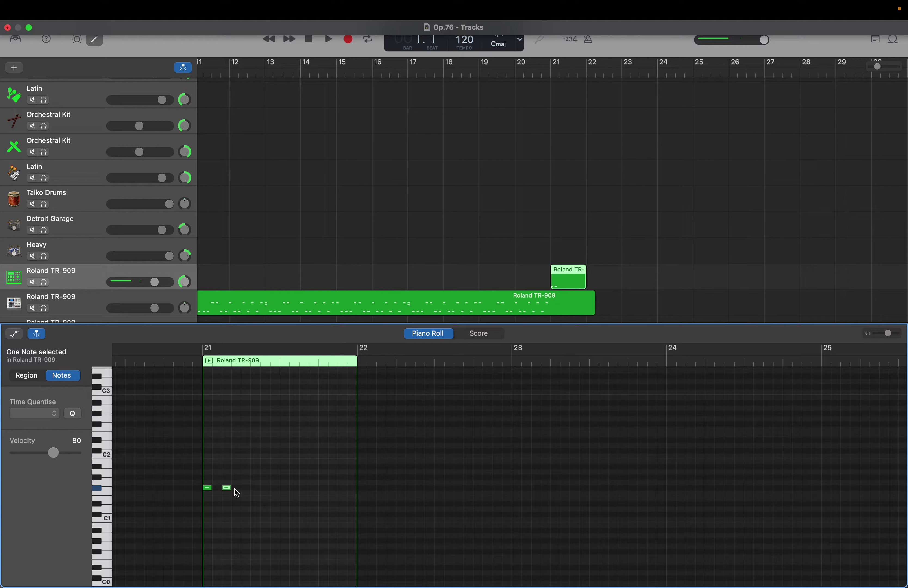
left_click(244, 489)
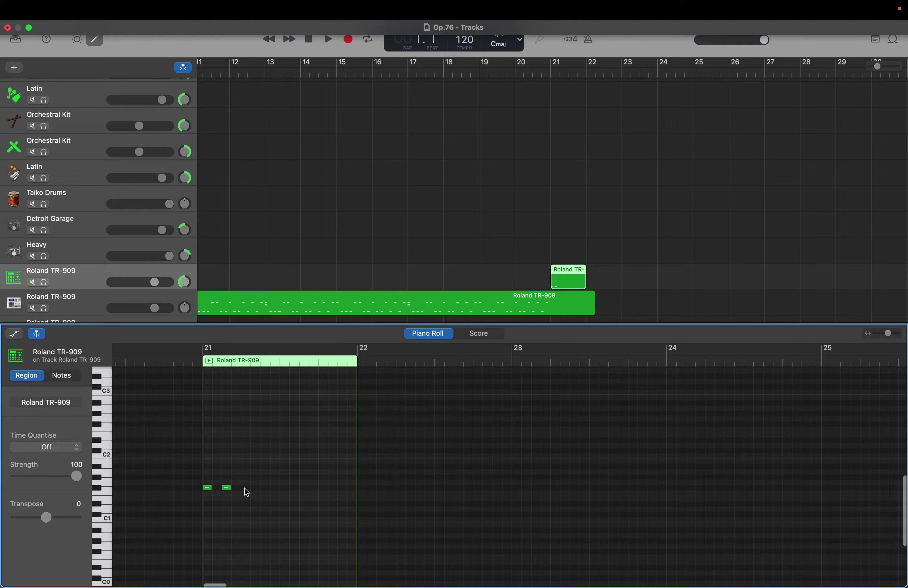
right_click(247, 492)
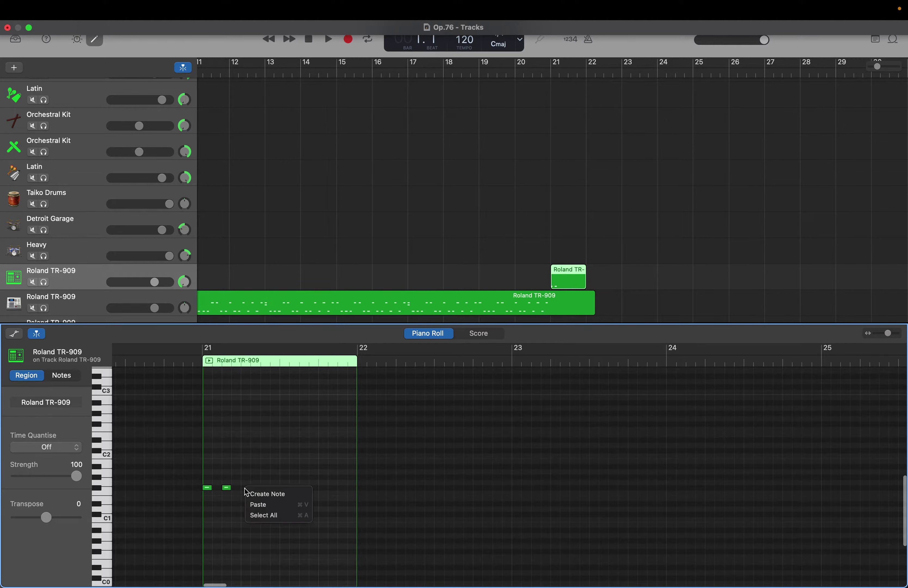
left_click(252, 493)
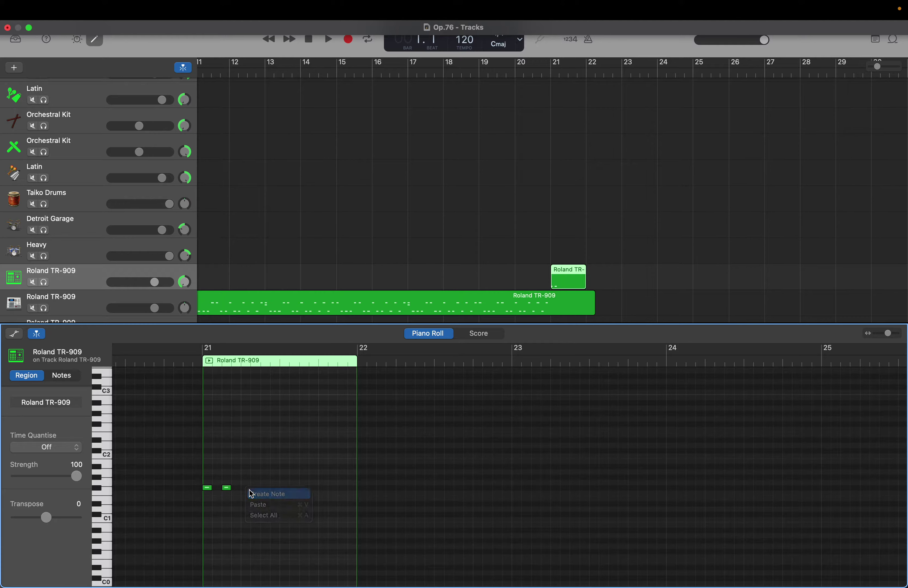
scroll(262, 495, "down", 1)
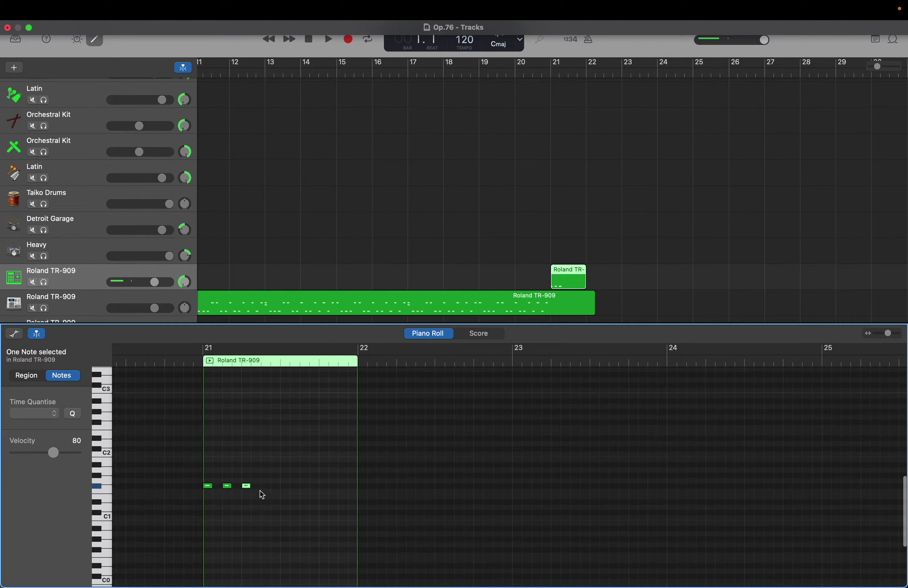
right_click(264, 489)
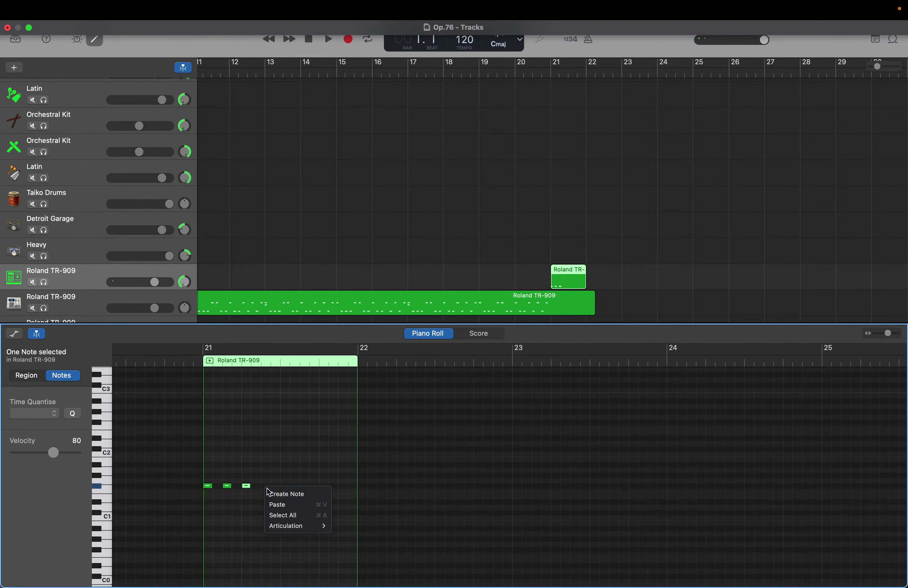
left_click(277, 491)
Add three sixteenth-length F#1 notes in bar 21, on its eighth, ninth and eleventh sixteenth positions
right_click(278, 490)
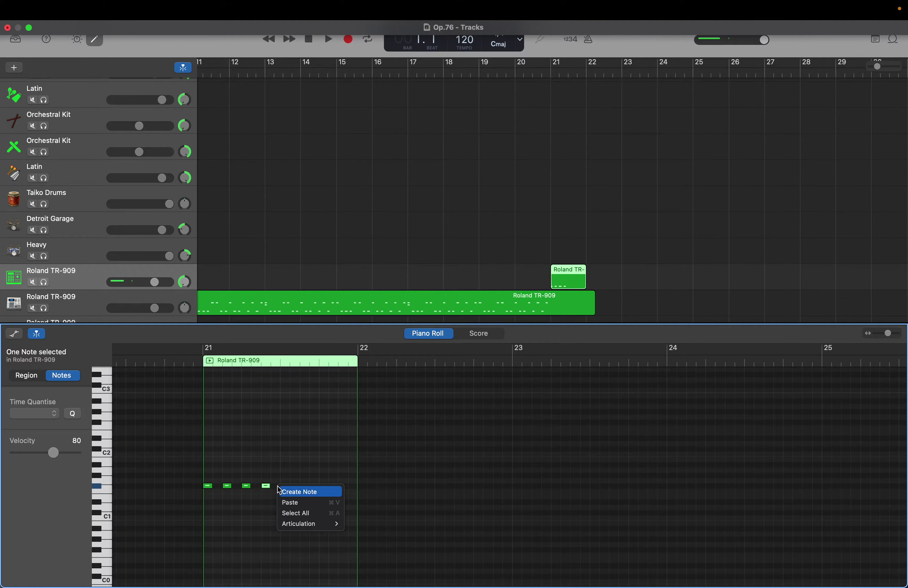
left_click(277, 486)
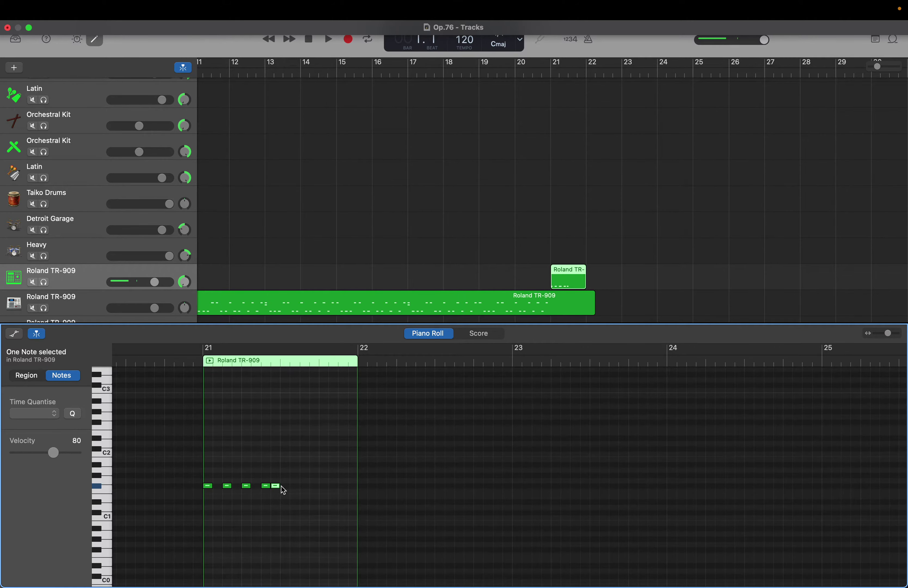
right_click(282, 486)
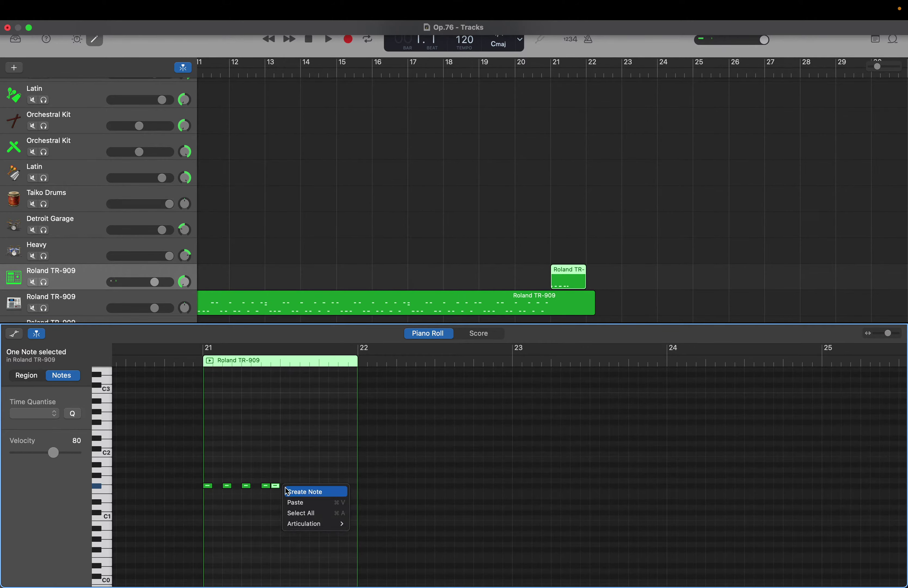
left_click(284, 487)
right_click(299, 486)
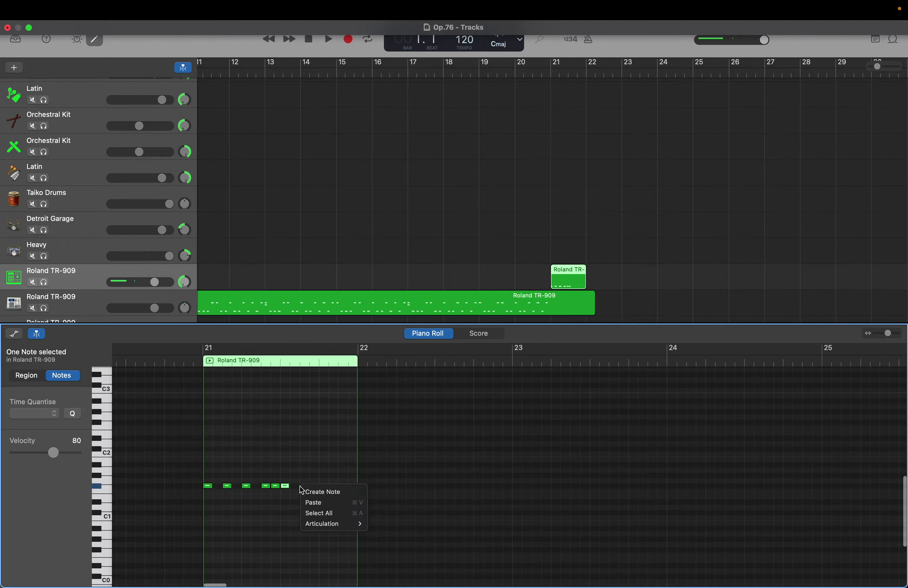
left_click(303, 491)
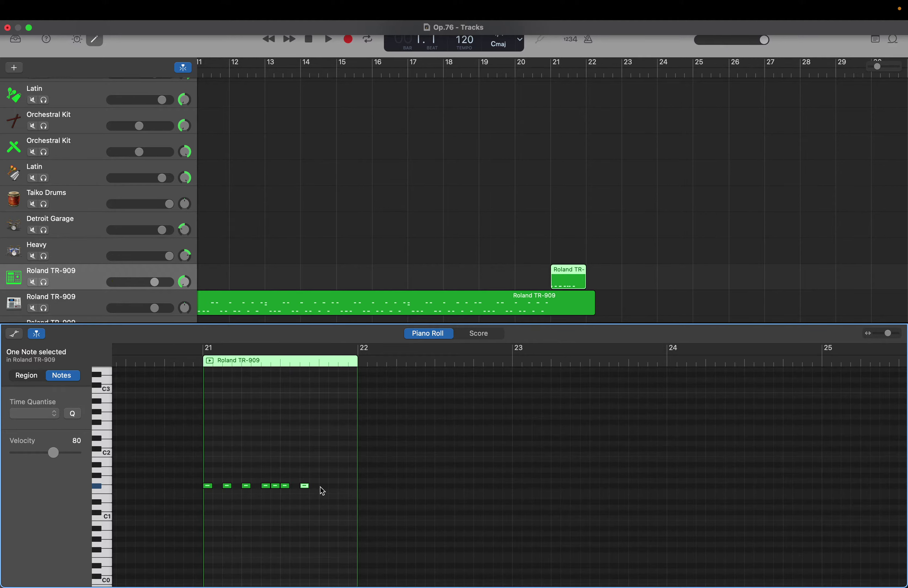
Complete bar 21 with sixteenth-length F#1 notes on its thirteenth, fifteenth and sixteenth sixteenth positions
right_click(322, 490)
left_click(327, 491)
right_click(343, 490)
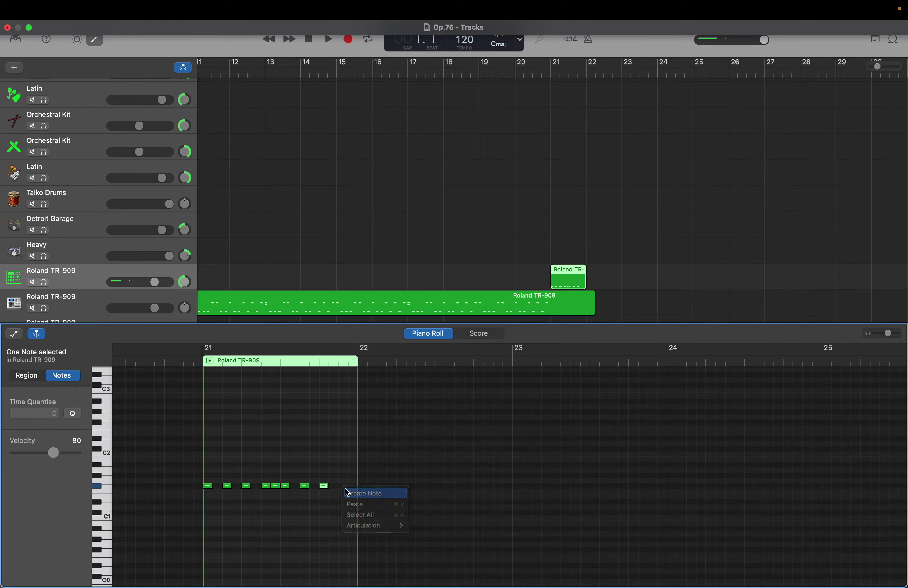
left_click(347, 493)
right_click(350, 492)
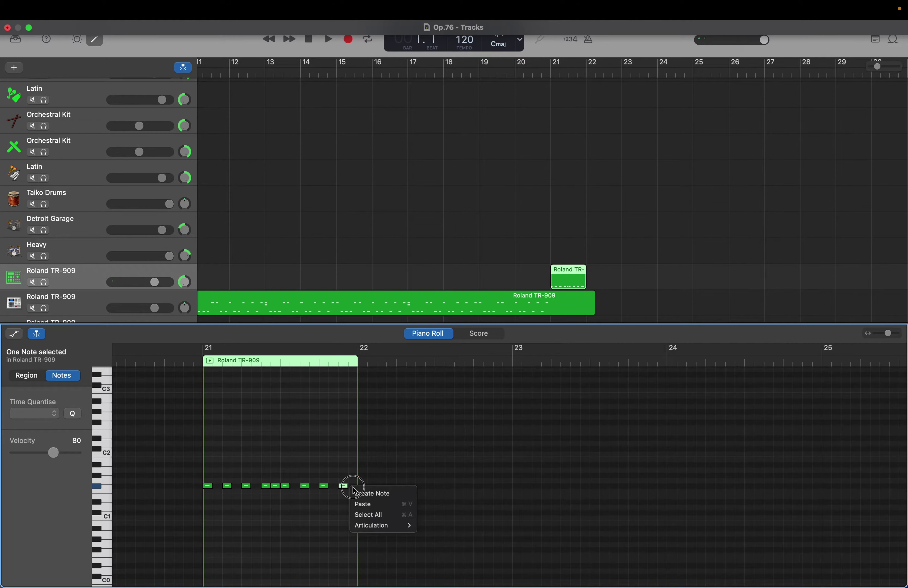
left_click(358, 493)
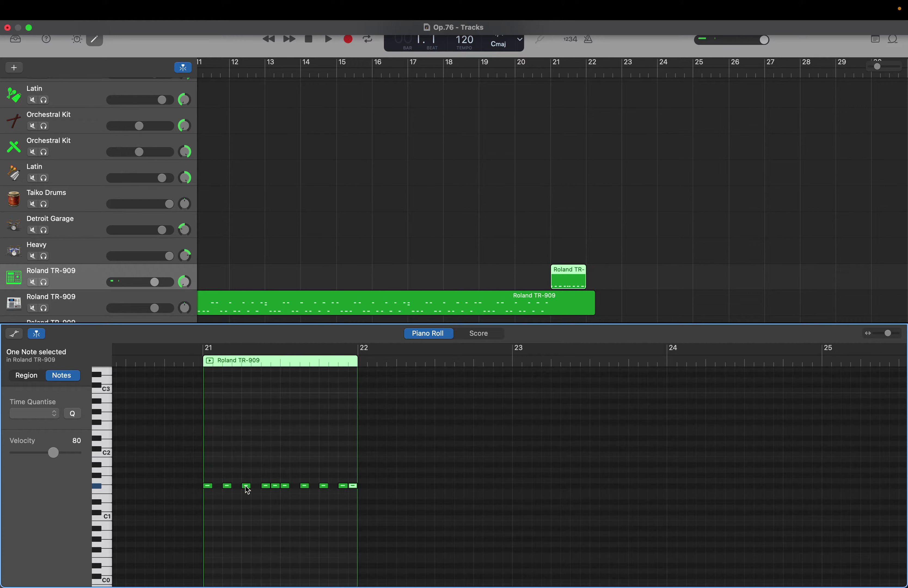
left_click_drag(245, 485, 246, 467)
left_click_drag(246, 468, 265, 473)
mouse_move(276, 492)
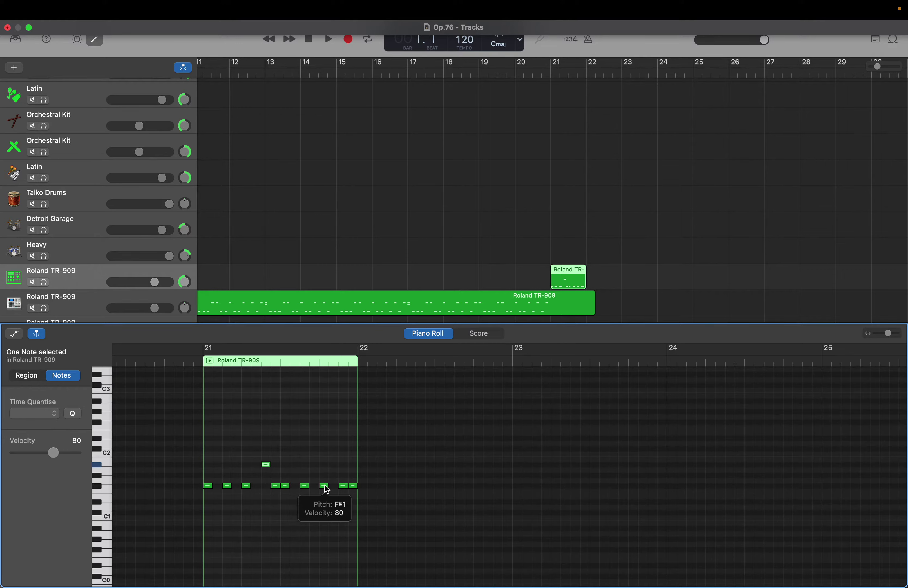
mouse_move(308, 486)
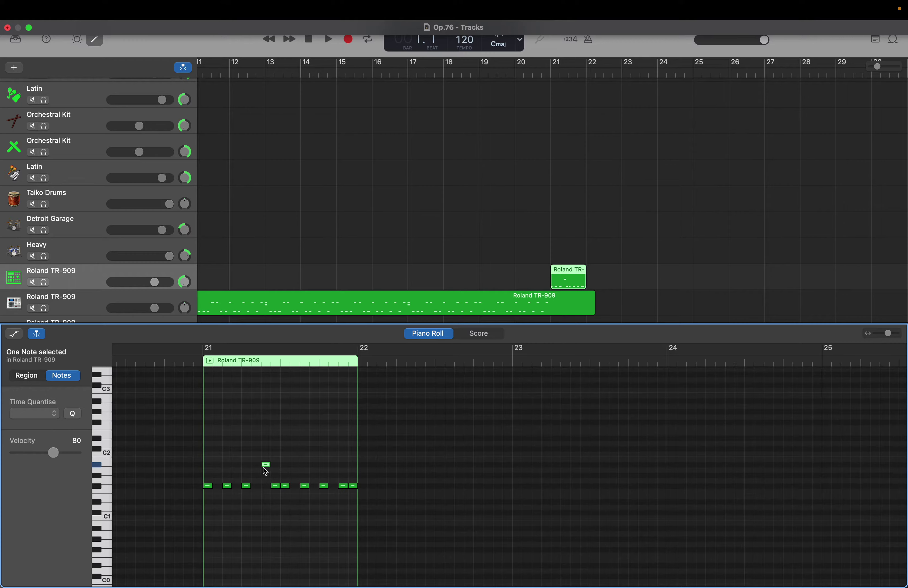
left_click_drag(266, 469, 266, 488)
Raise the first note of bar 21 to A#1 and extend the region's end to bar 23
left_click_drag(208, 486, 212, 465)
left_click_drag(357, 474, 511, 474)
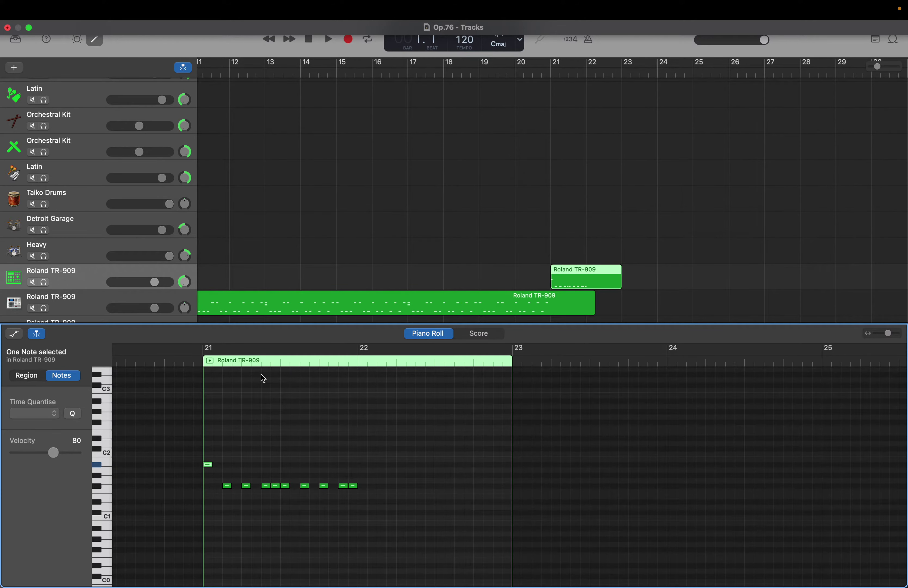
Place the playhead at bar 22, then copy all ten notes of bar 21 and paste them there
scroll(373, 273, "left", 10)
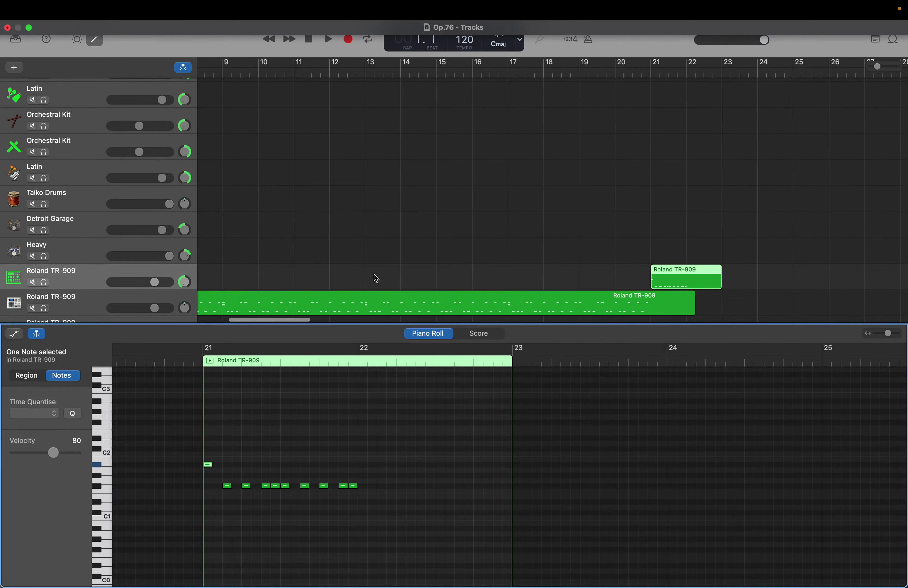
scroll(373, 275, "right", 2)
scroll(373, 278, "left", 2)
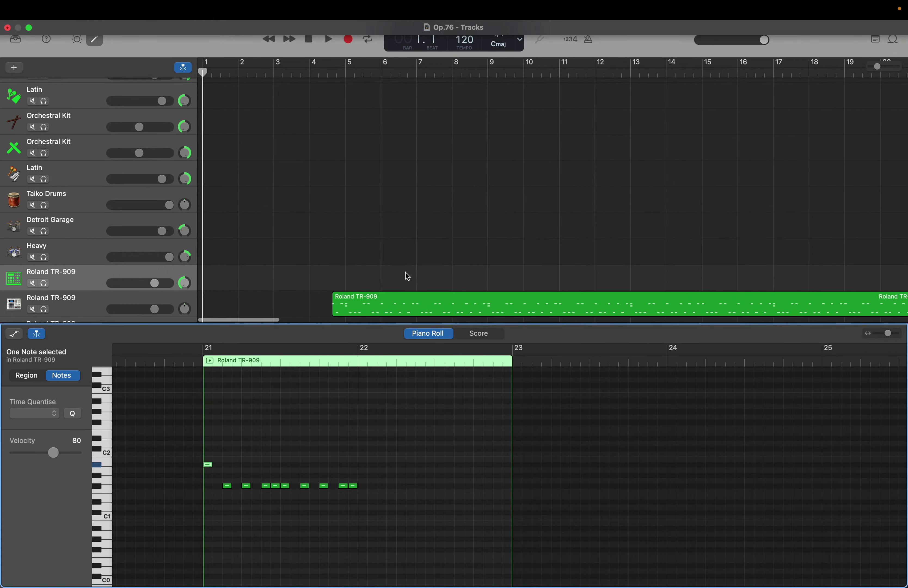
left_click_drag(203, 67, 750, 213)
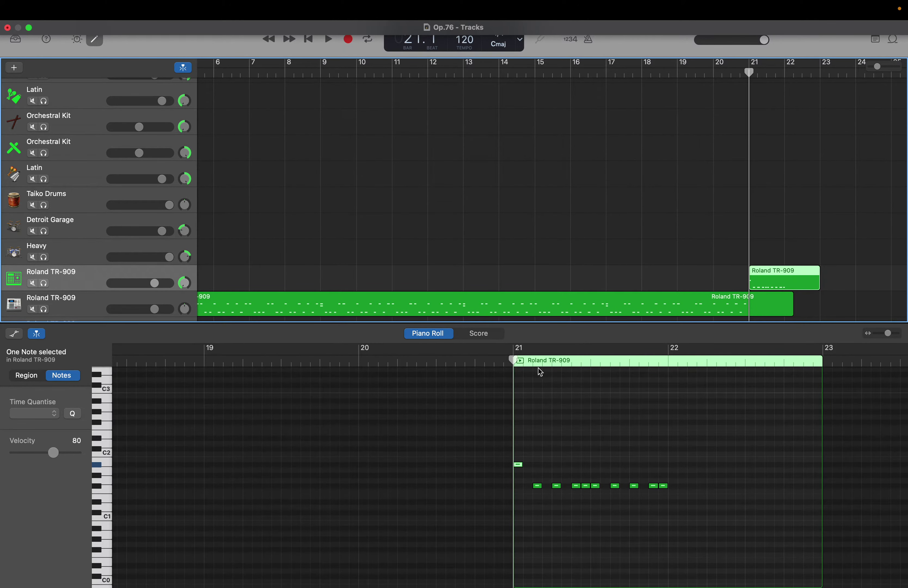
left_click_drag(513, 363, 669, 361)
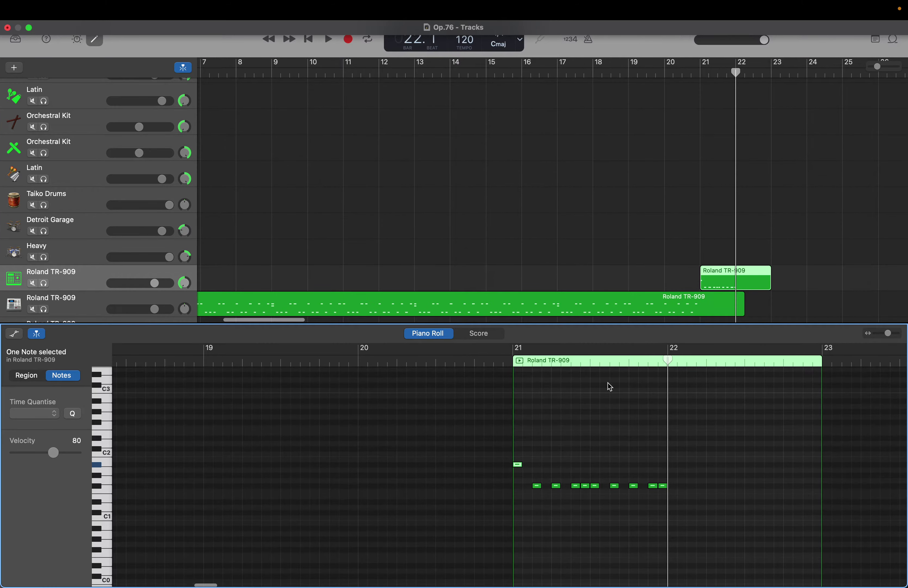
left_click_drag(518, 456, 671, 499)
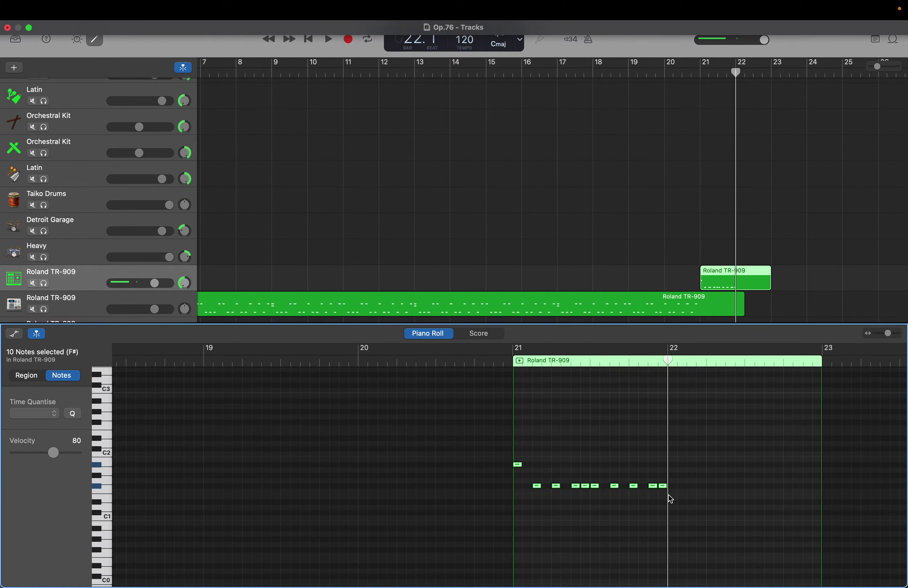
key("super+c")
key("super+v")
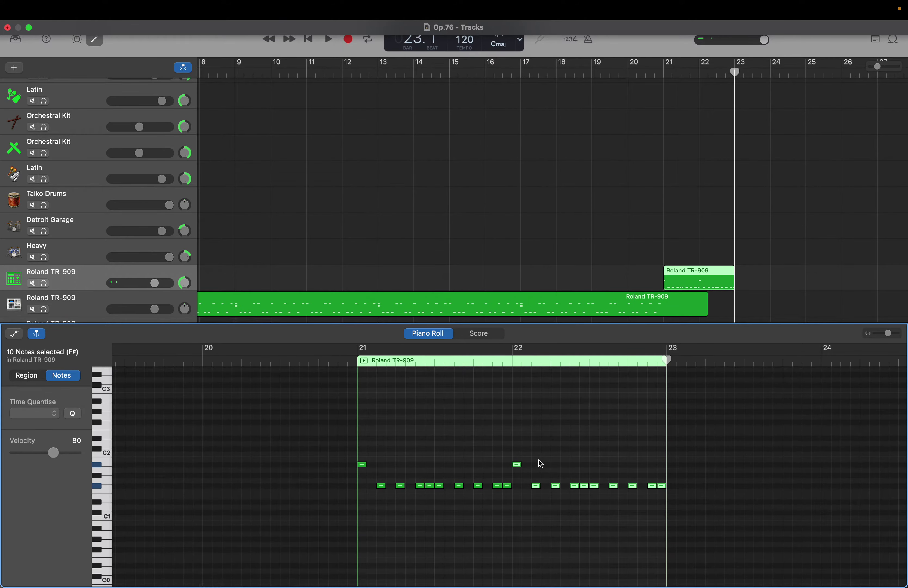
In bar 22, lower the first note to F#1 and raise the third note to A#1
left_click_drag(516, 465, 517, 486)
key("super+z")
left_click(541, 461)
left_click_drag(517, 464, 555, 467)
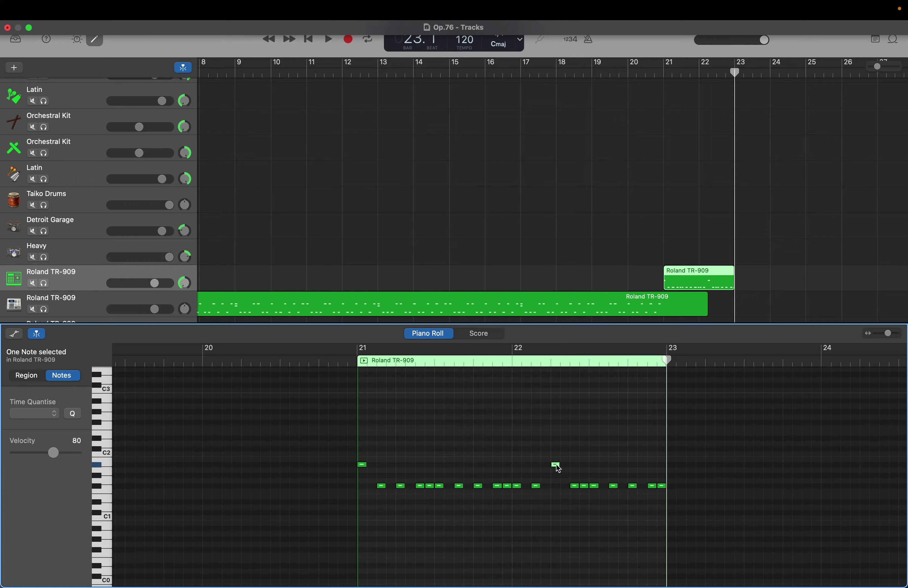
Shift the A#1 accent one note onward in both bars, to bar 21's second note and bar 22's fourth note
mouse_move(558, 468)
mouse_move(537, 490)
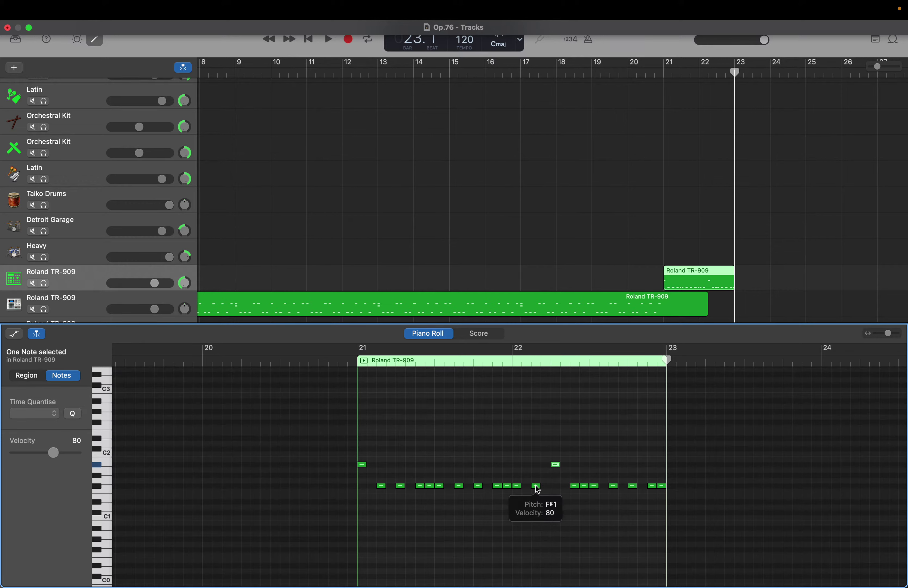
mouse_move(364, 469)
left_mouse_down()
mouse_move(361, 486)
mouse_move(382, 476)
mouse_move(381, 464)
left_mouse_up()
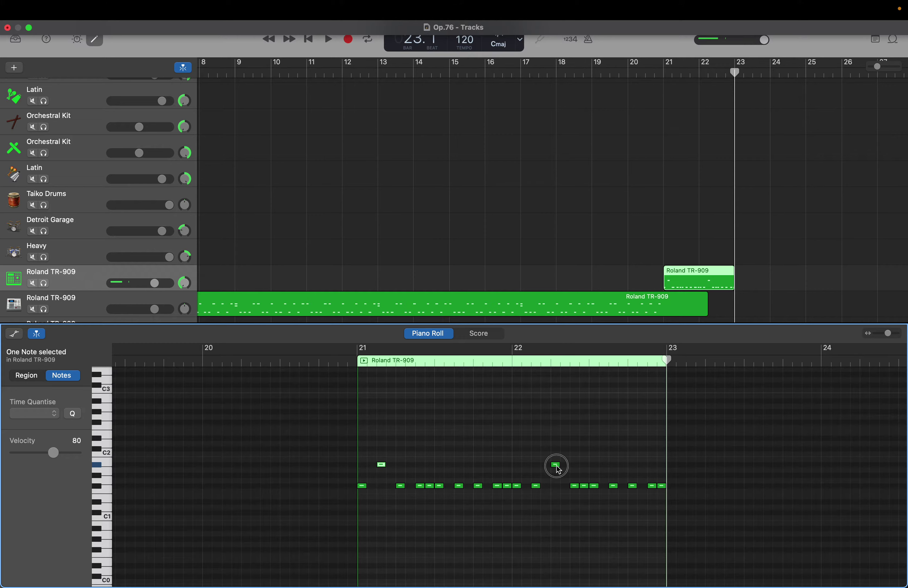
left_click_drag(554, 466, 576, 470)
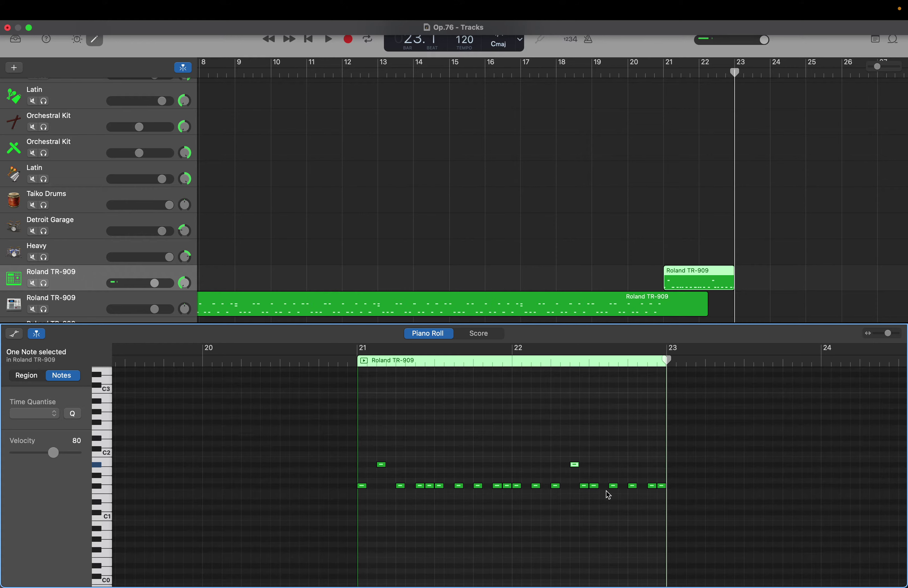
Copy the ten notes of bar 22 and paste them at the start of bar 23
scroll(622, 507, "right", 5)
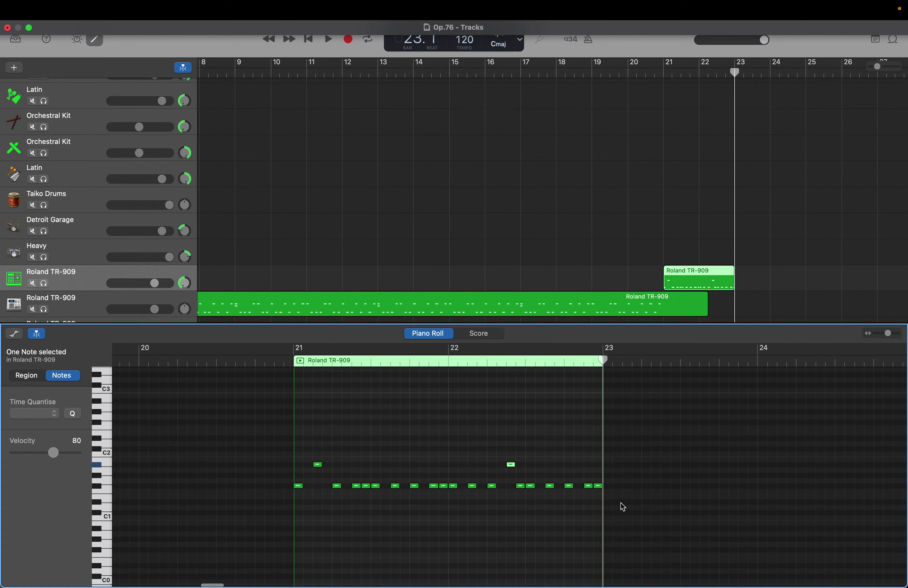
left_click_drag(452, 447, 593, 512)
key("super+v")
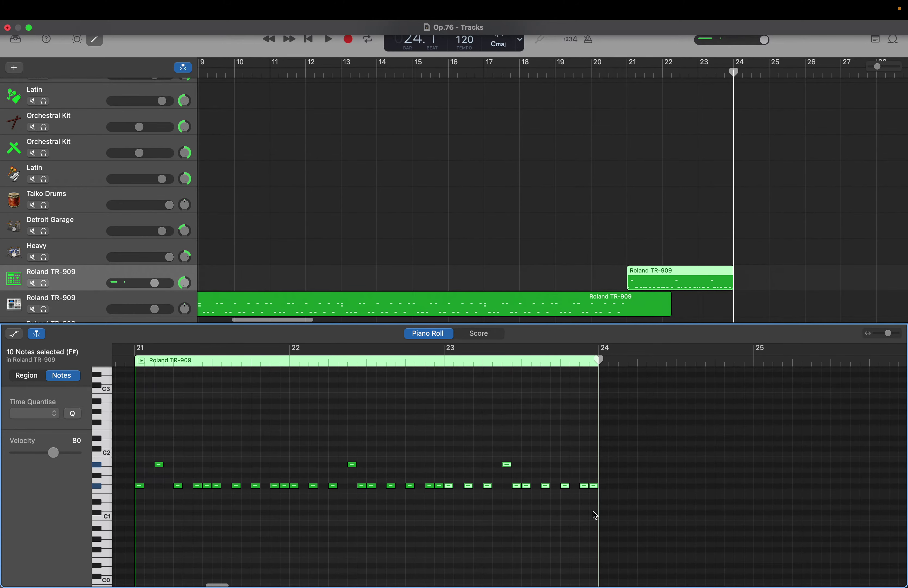
In bar 23, lower the fourth note to F#1 and raise the seventh note to A#1
left_click_drag(510, 467, 509, 488)
left_click(519, 467)
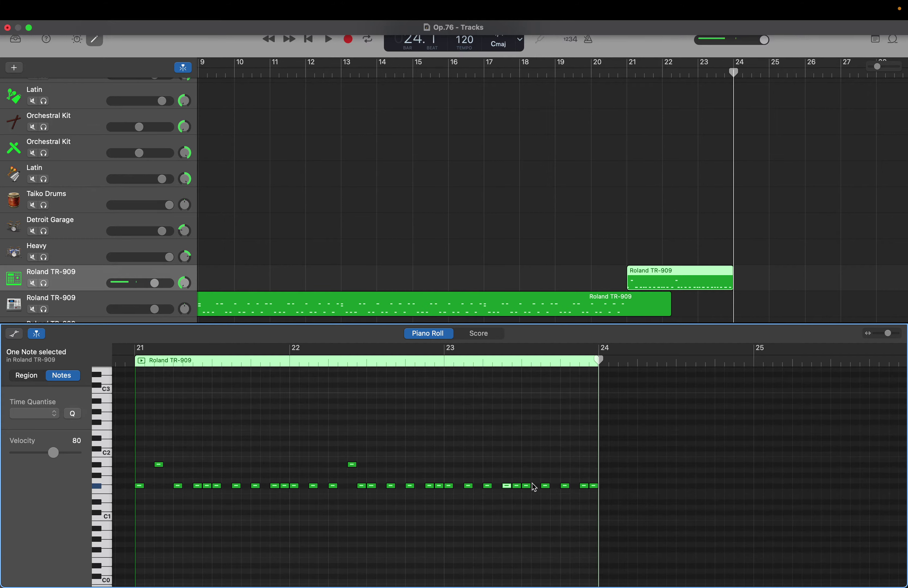
left_click(546, 483)
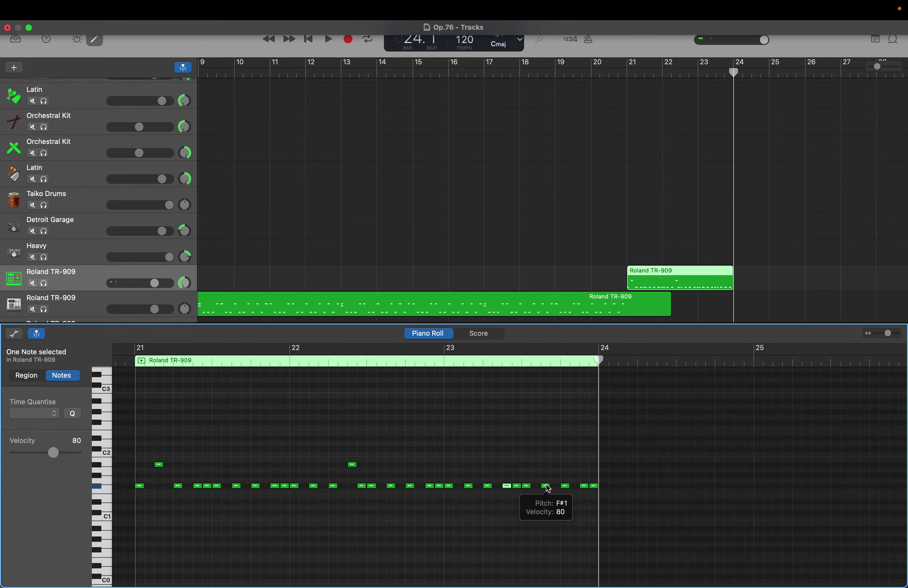
left_click_drag(547, 488, 547, 467)
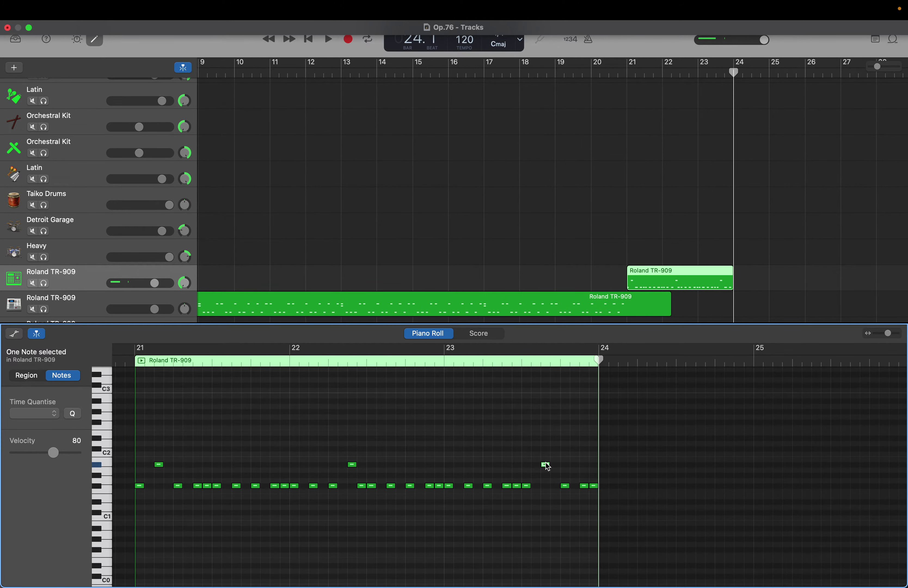
left_click(547, 466)
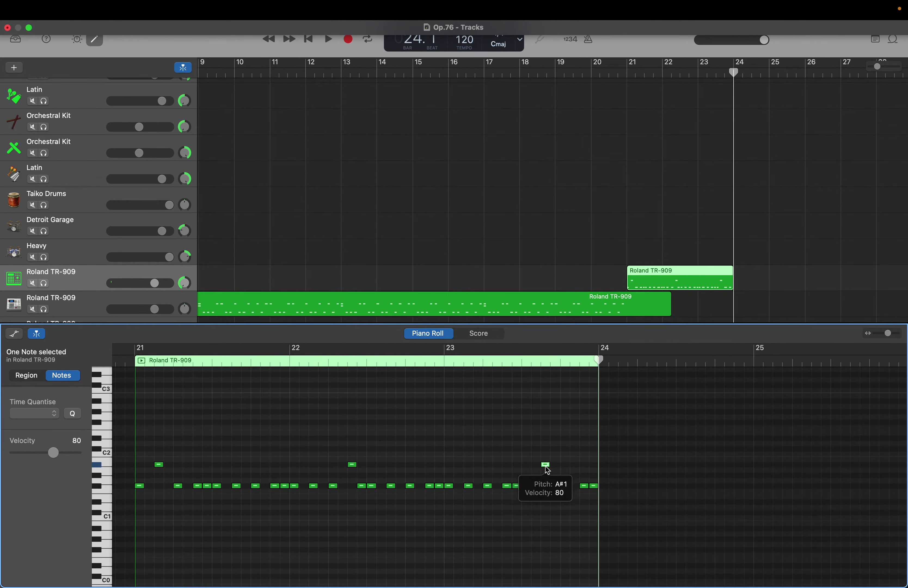
Copy the ten notes of bar 23 and paste them at the start of bar 24
scroll(553, 408, "left", 1)
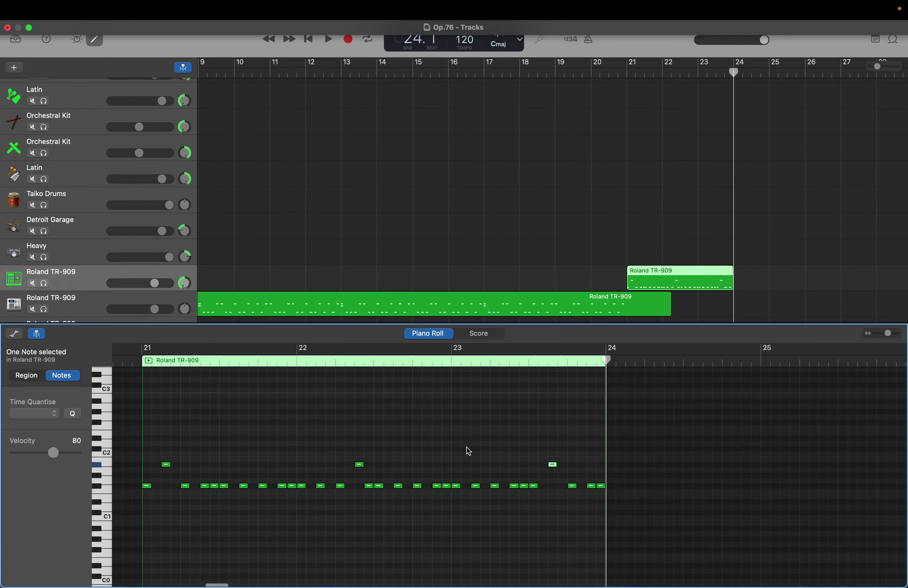
left_click_drag(457, 452, 603, 496)
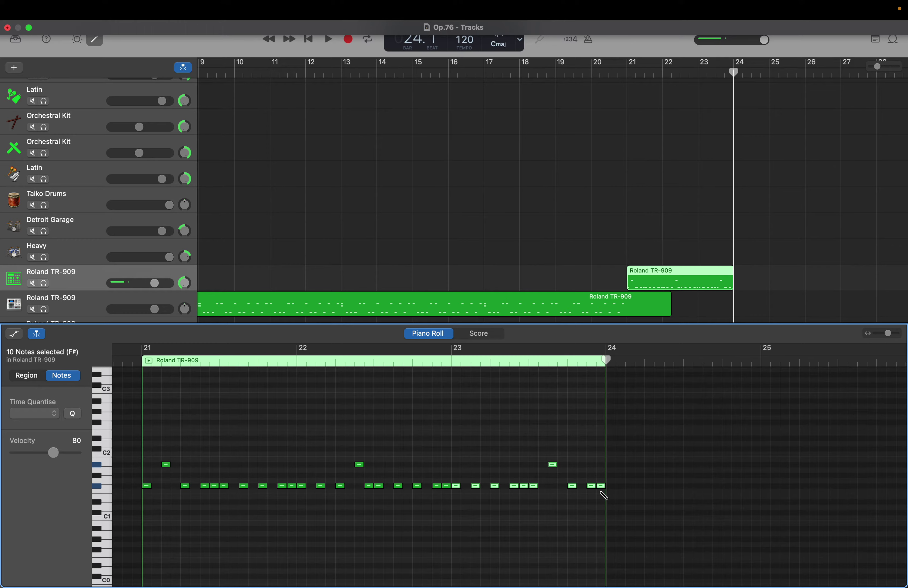
key("super+v")
In bar 24, lower the seventh note to F#1 and raise the ninth note to A#1
left_click(550, 467)
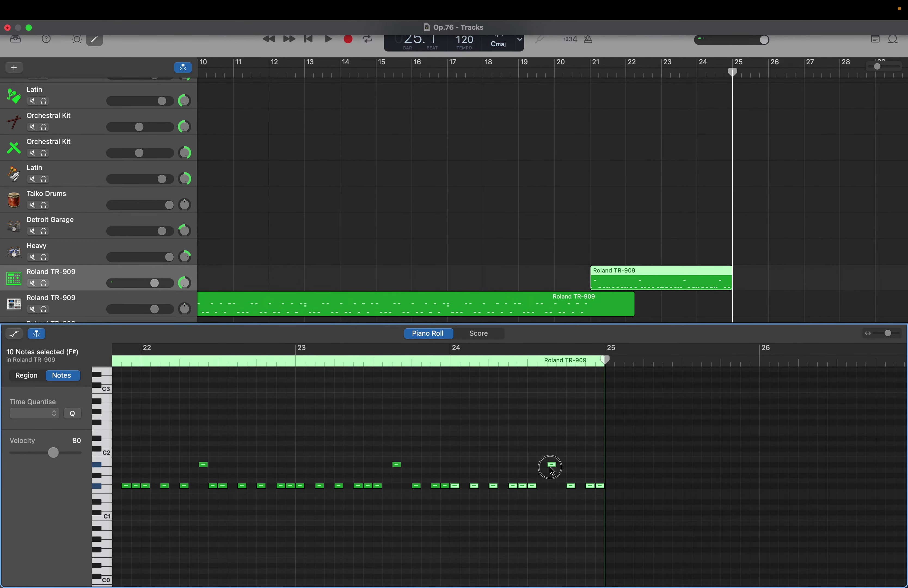
left_click(515, 440)
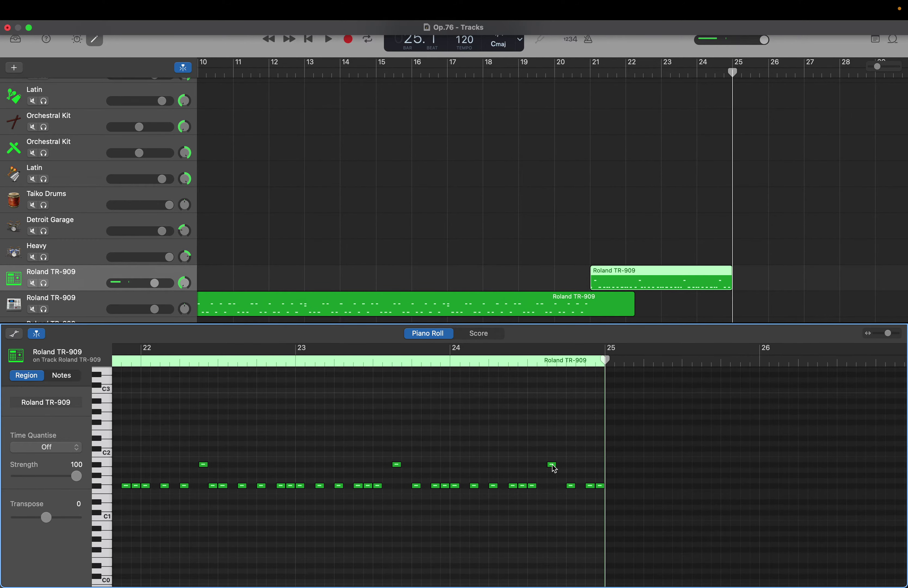
left_click_drag(553, 468, 590, 465)
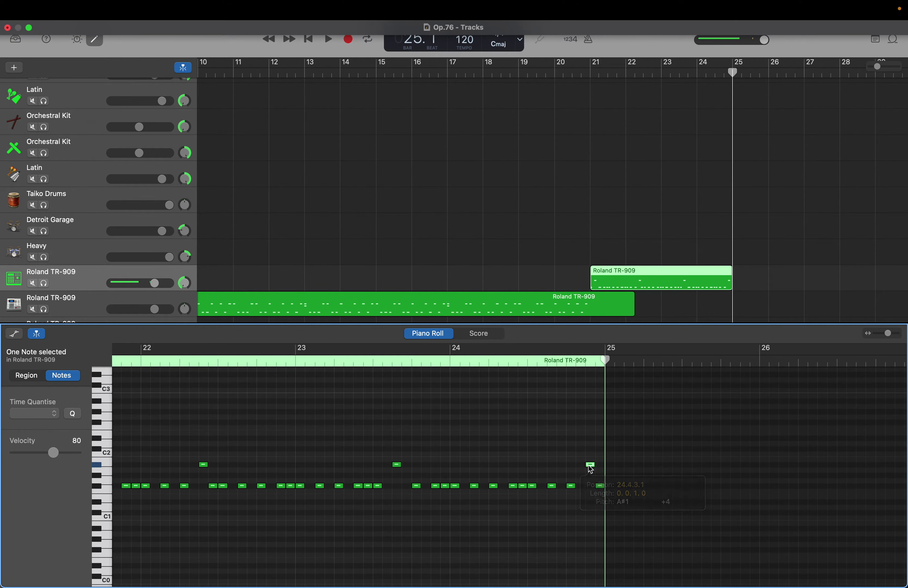
Duplicate all the notes of bars 21 to 24 into bars 25 to 28
scroll(431, 490, "left", 10)
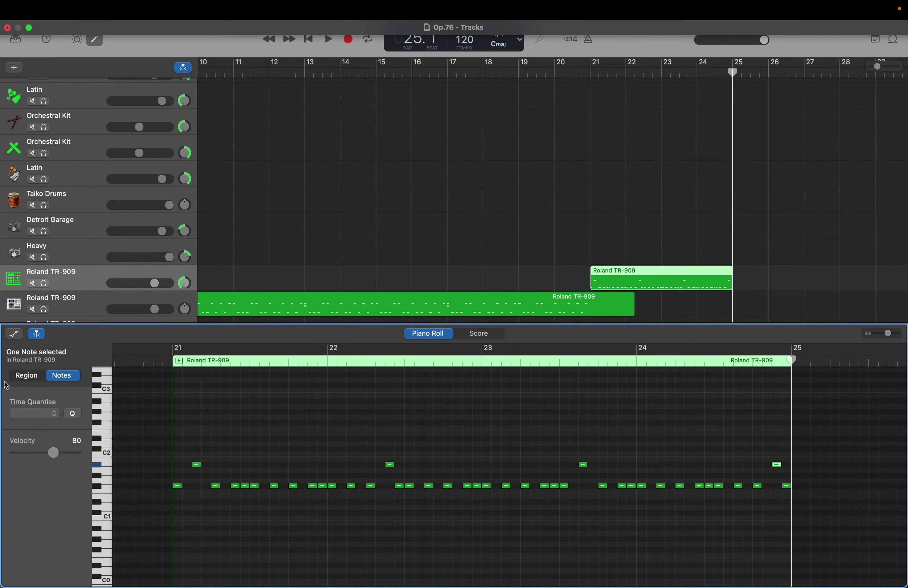
left_click_drag(176, 450, 796, 511)
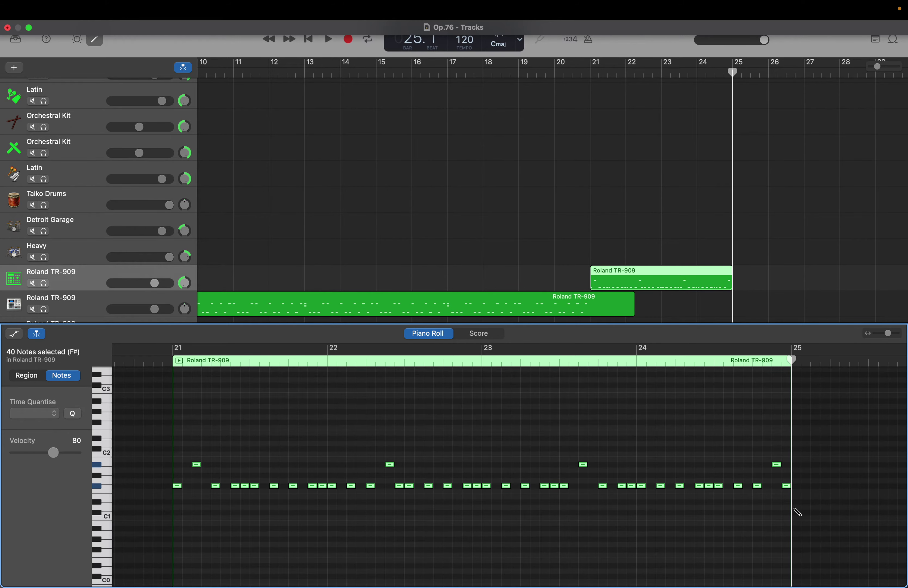
key("super+r")
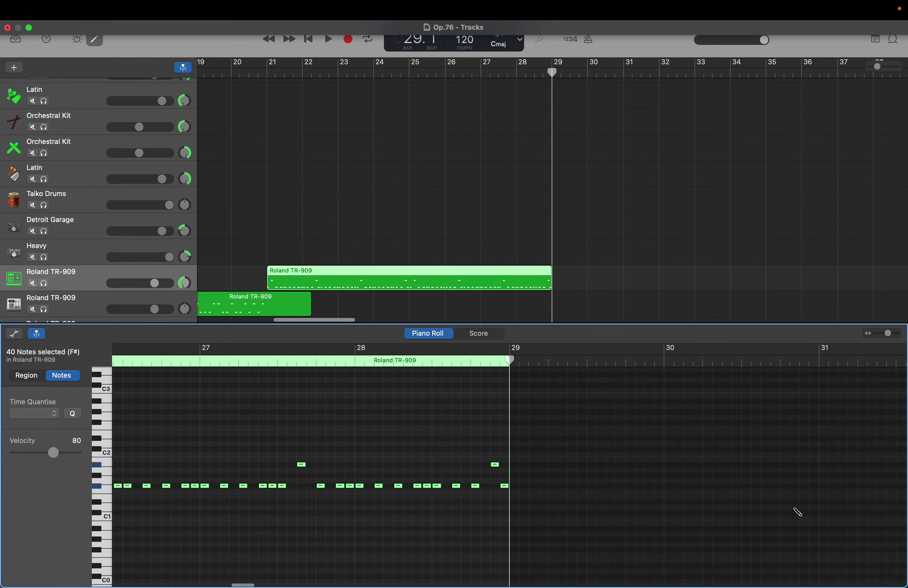
Copy the kick and snare notes of bars 13 to 20 in the second Roland TR-909 track and paste them at bar 21
scroll(485, 208, "up", 10)
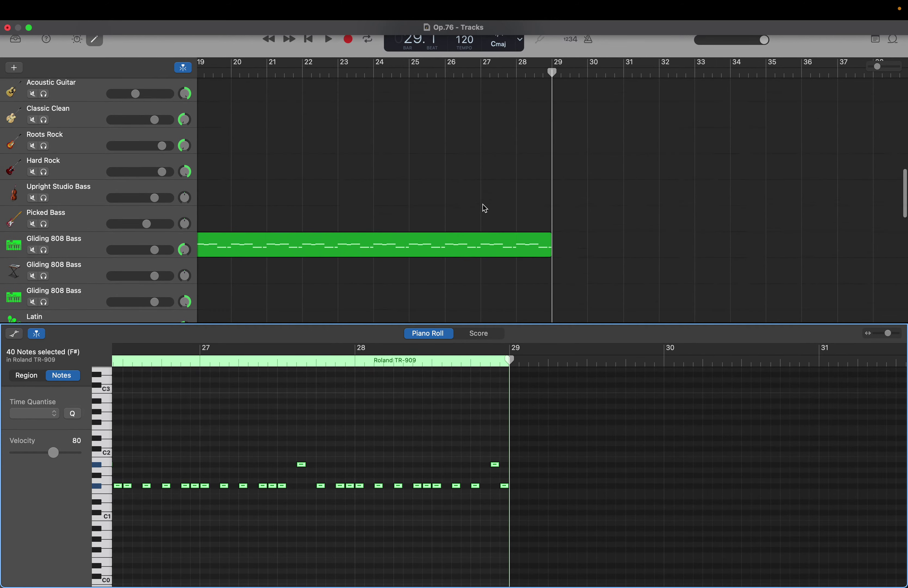
scroll(485, 208, "down", 10)
scroll(482, 204, "down", 3)
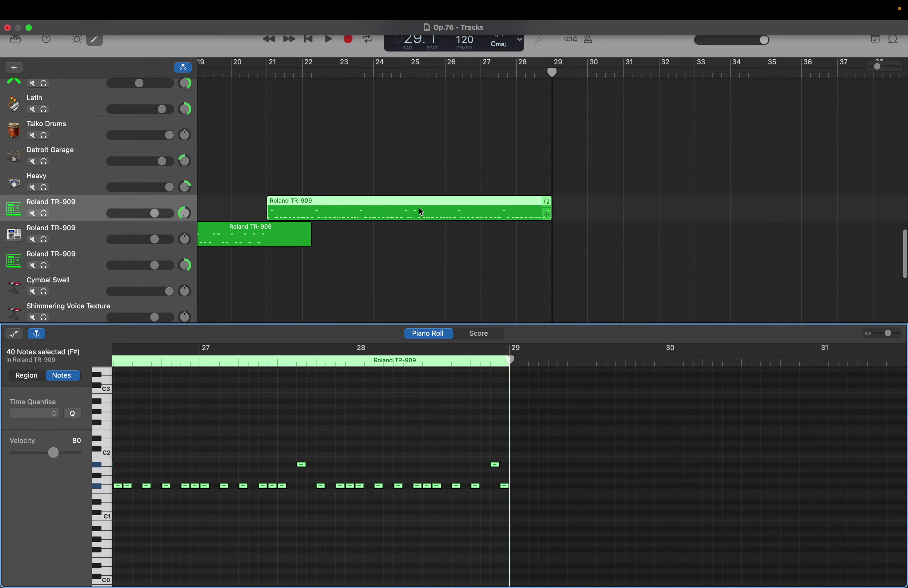
left_click(304, 237)
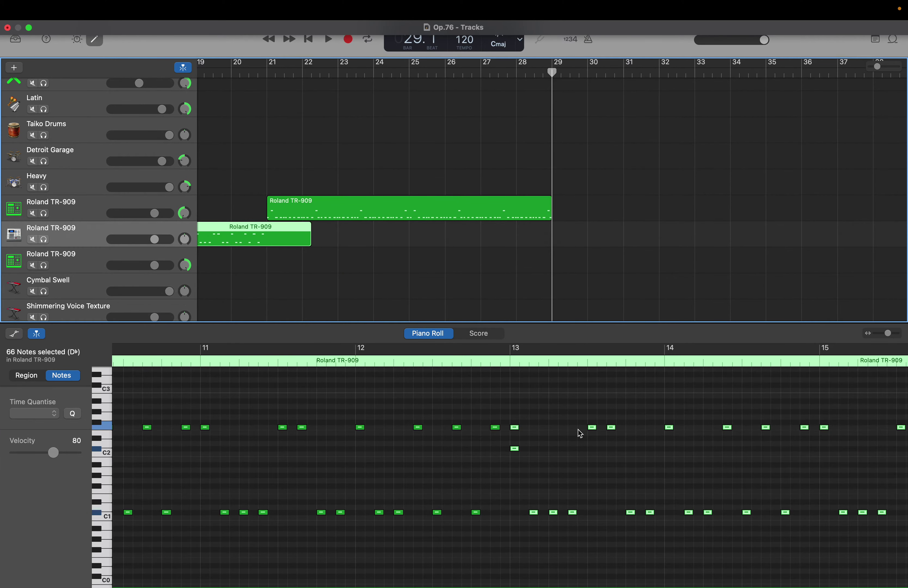
scroll(580, 431, "up", 1)
scroll(579, 433, "right", 10)
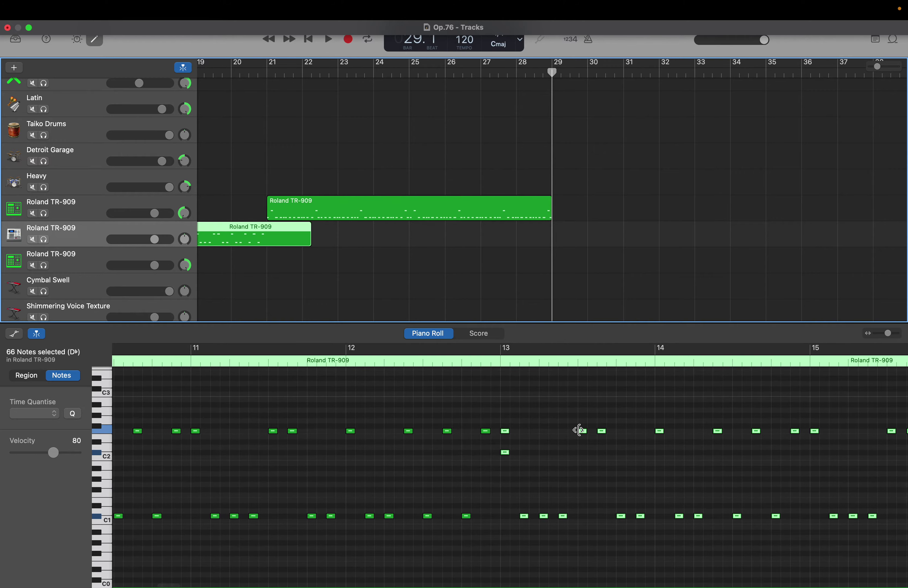
scroll(580, 433, "right", 8)
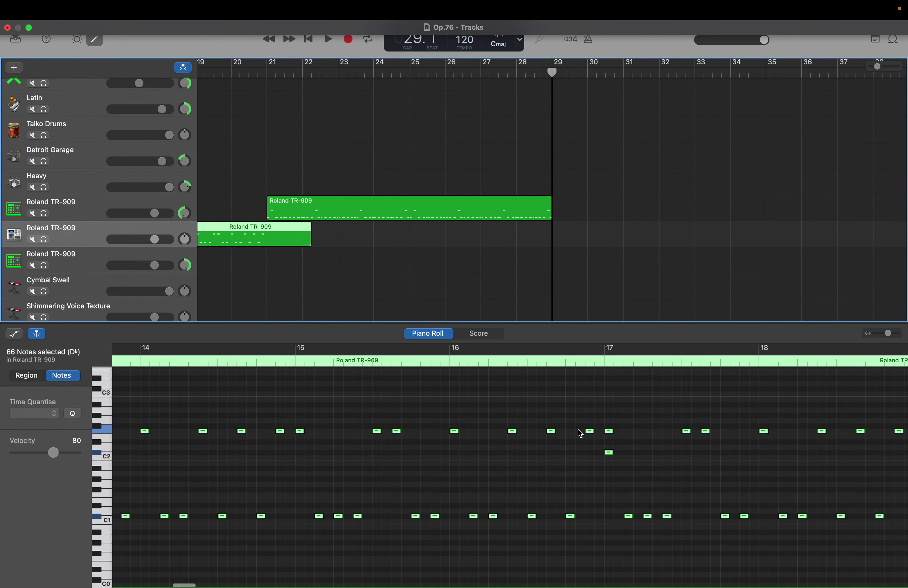
scroll(580, 433, "right", 5)
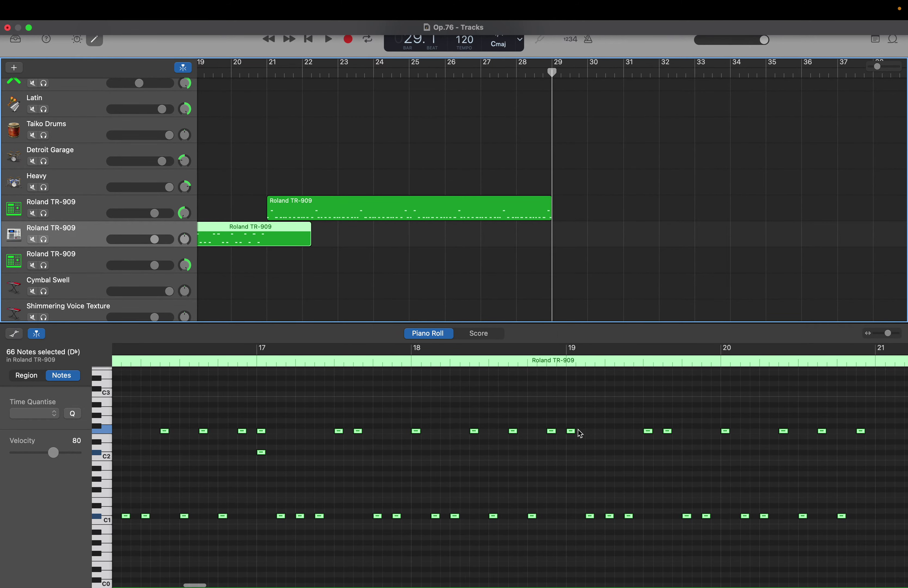
left_click_drag(771, 398, 402, 558)
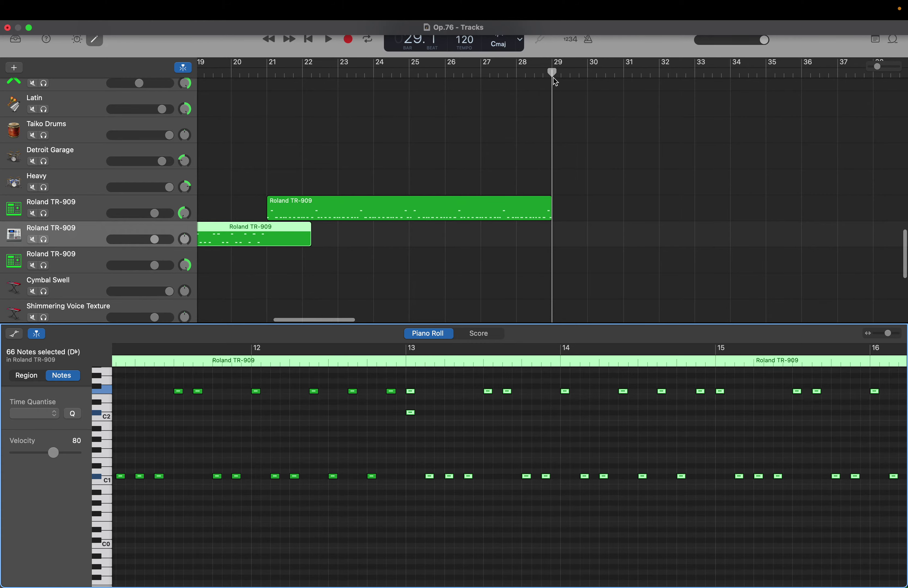
left_click_drag(552, 74, 269, 112)
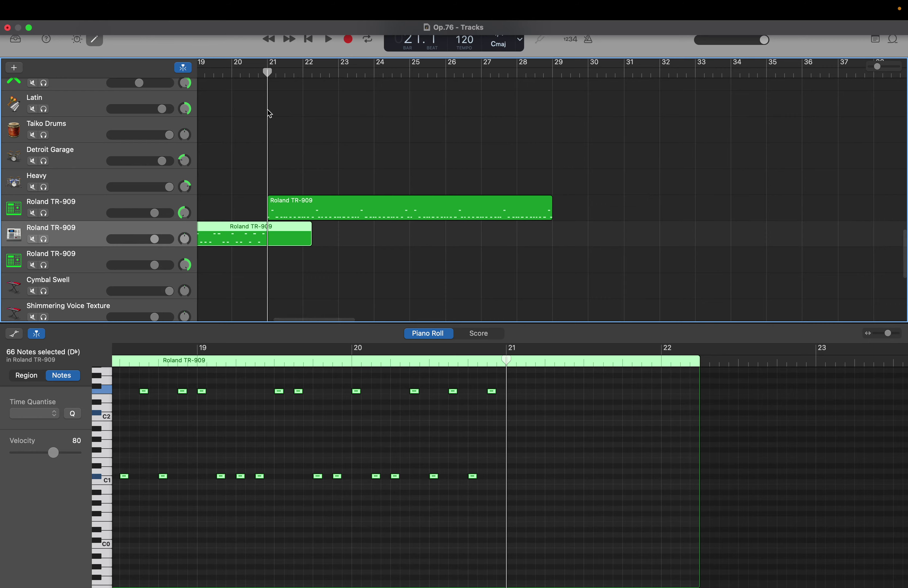
key("super+z")
Play the arrangement from bar 21 to listen to the combined bass, high-hat, kick and snare through bar 28
scroll(373, 128, "up", 5)
scroll(373, 127, "up", 3)
left_click(549, 73)
left_click_drag(547, 74, 270, 82)
key("space")
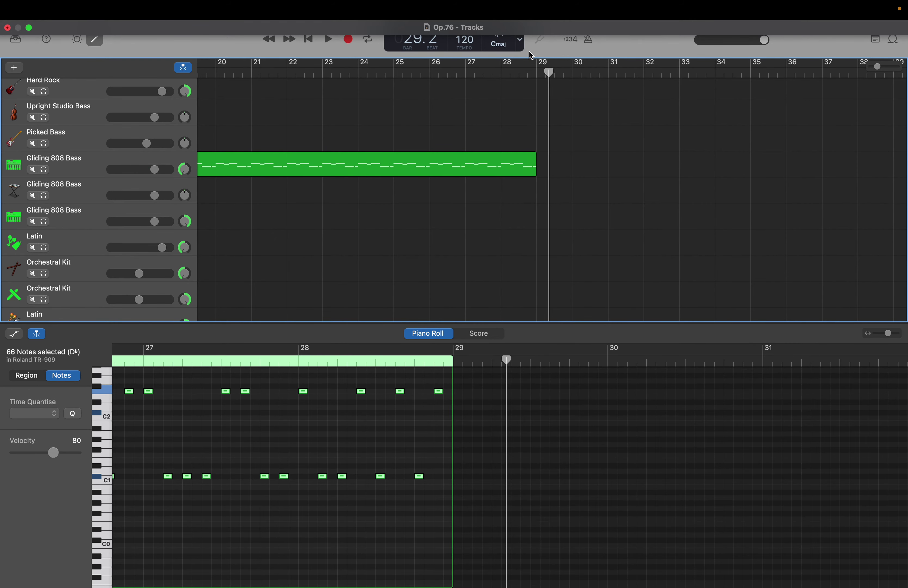
Place the playhead at the start of bar 29, where the regions end
left_click_drag(548, 71, 807, 125)
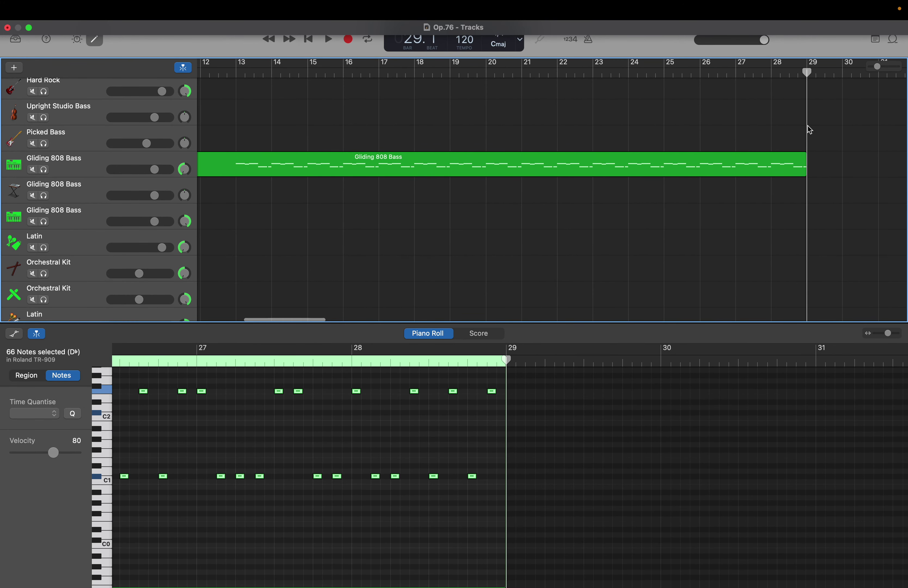
scroll(807, 126, "right", 1)
scroll(689, 168, "down", 10)
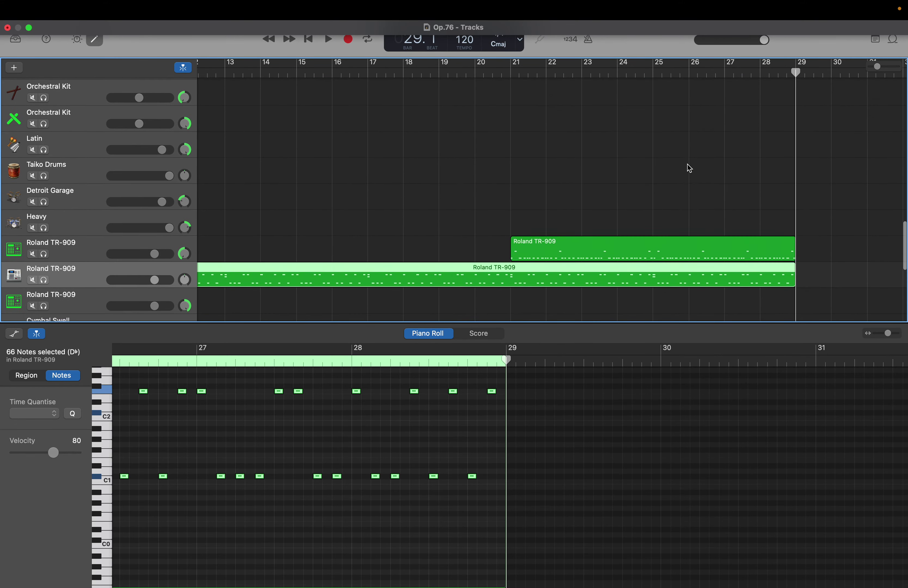
scroll(689, 168, "up", 10)
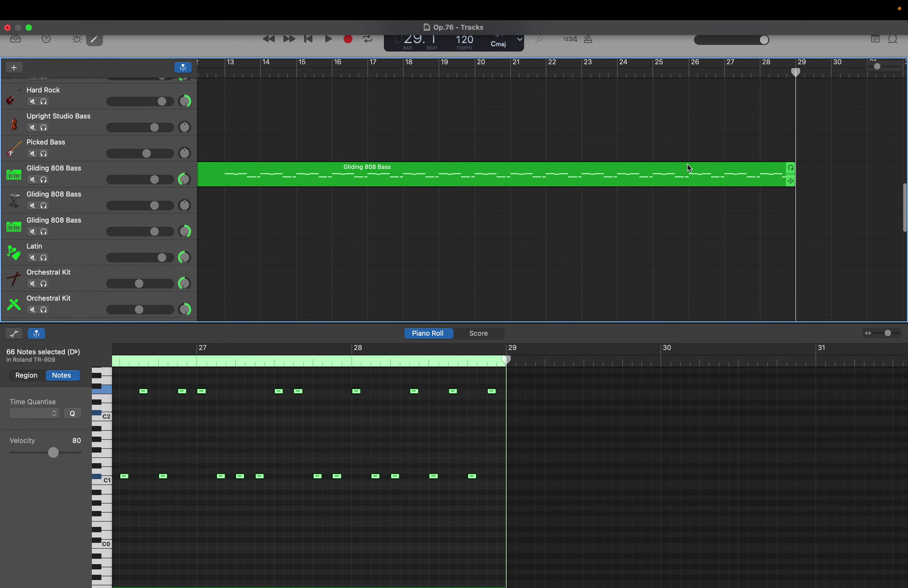
Switch to Notes and, in the composing list, remove the blank line above "3: high hat" and add one below "4: mid bass 2"
key("super+Tab")
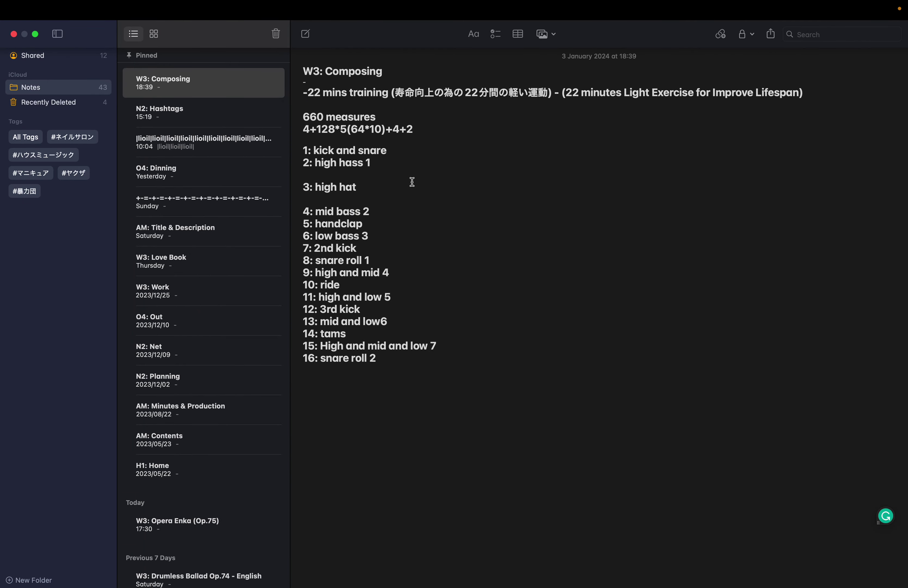
left_click(356, 173)
key("BackSpace")
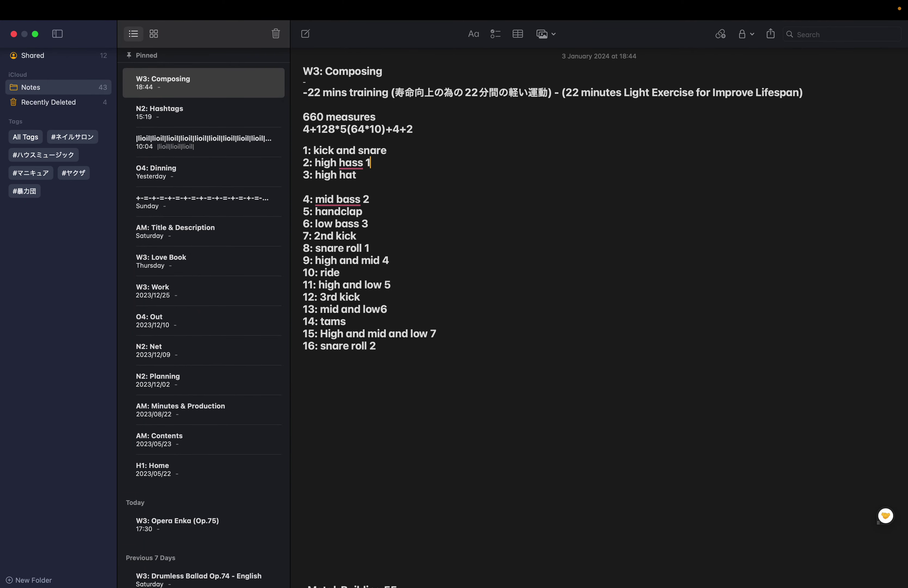
key("Down")
key("Down")
key("Down")
key("Return")
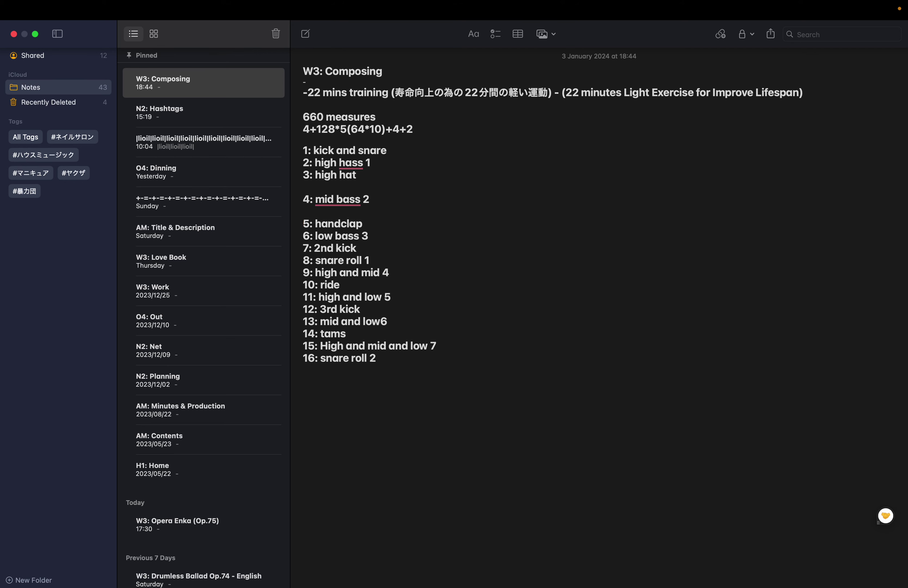